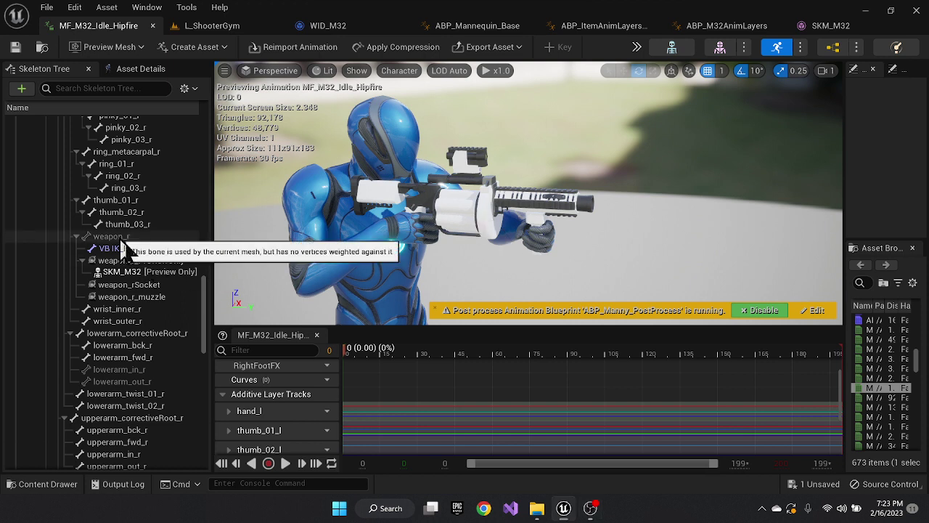
- Select the weapon_r bone in MF_M32_Idle_Hipfire's Skeleton Tree to show its transform
{"action": "left_click", "coordinate": [117, 238]}
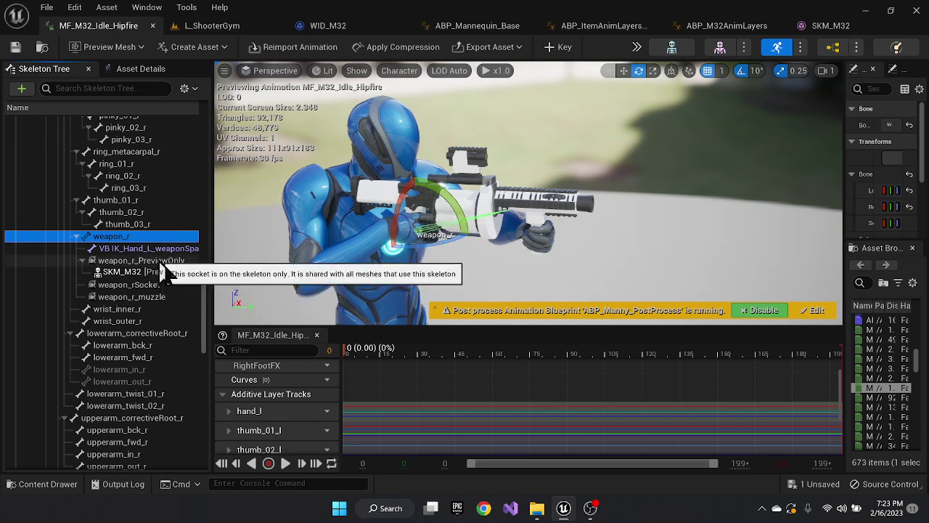
- Compare the weapon_r_PreviewOnly socket offsets with WID_M32's Attach Transform (14, 0, 10; rotation -90)
{"action": "left_click", "coordinate": [164, 263]}
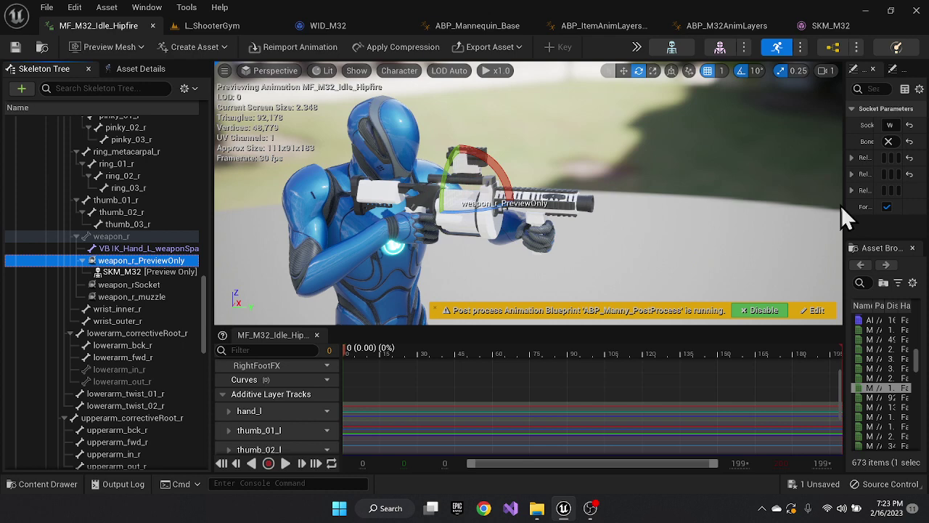
{"action": "left_click_drag", "start_coordinate": [844, 204], "coordinate": [700, 266]}
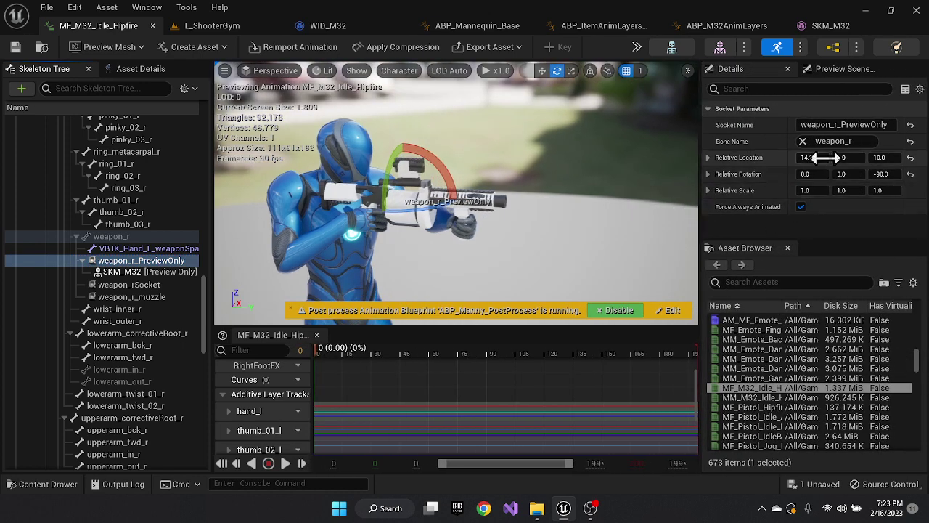
{"action": "left_click", "coordinate": [328, 28]}
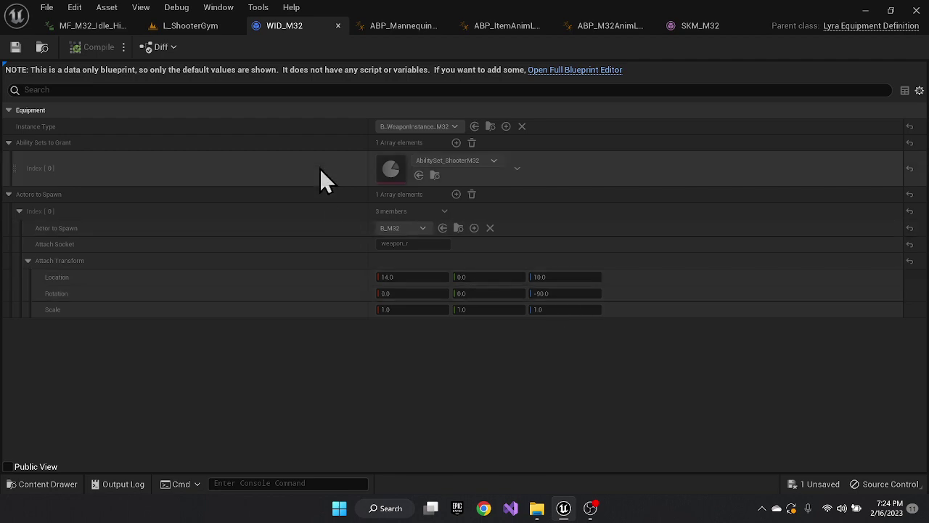
{"action": "left_click", "coordinate": [98, 26]}
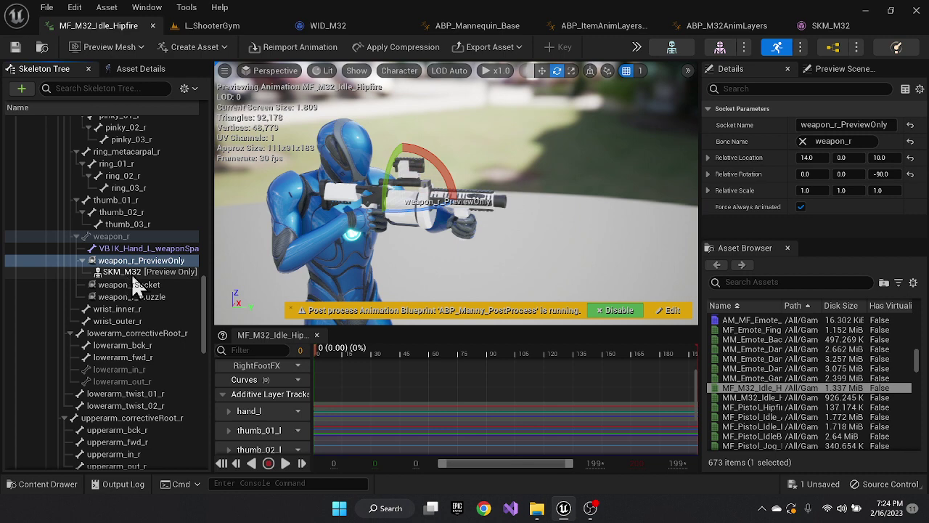
{"action": "scroll", "coordinate": [356, 232], "scroll_direction": "up", "scroll_amount": 4}
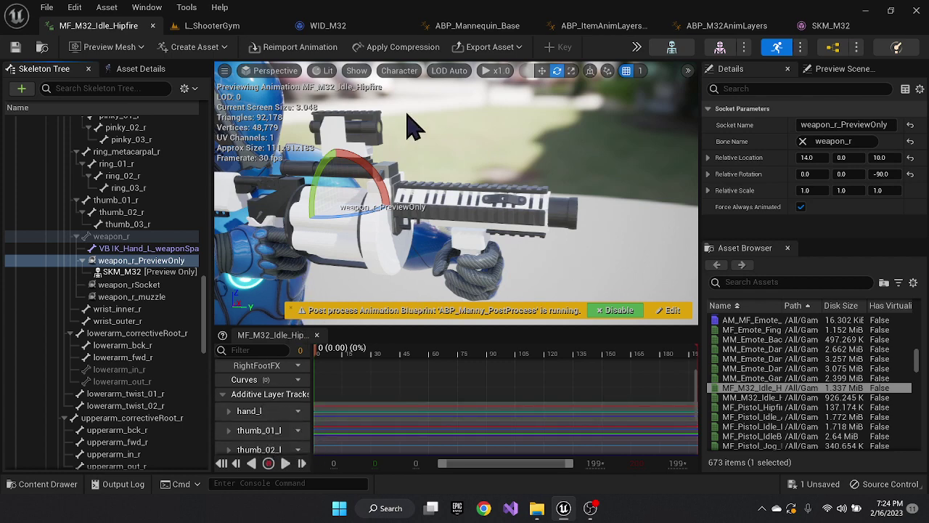
- Display SK_Mannequin's LeftFingersMask blend profile weights and scroll through them before returning to MF_M32_Idle_Hipfire
{"action": "left_click", "coordinate": [675, 47]}
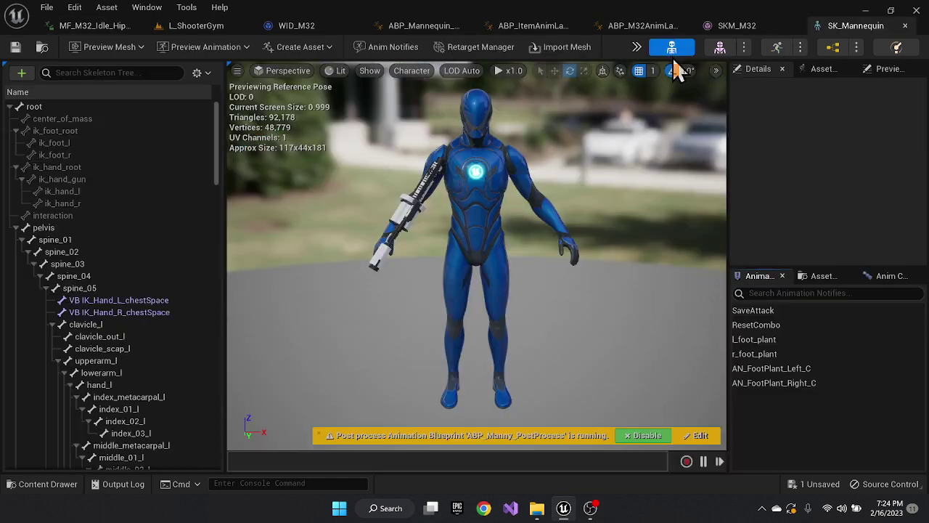
{"action": "left_click", "coordinate": [206, 72]}
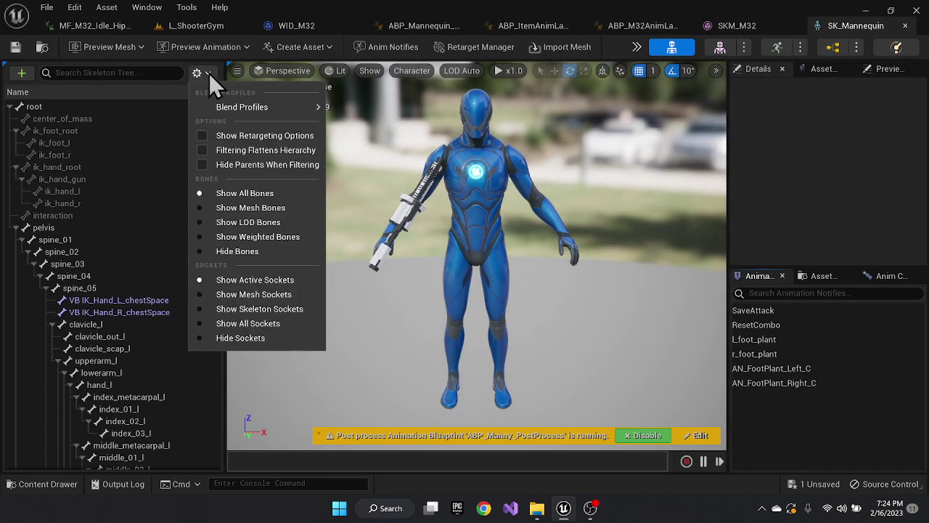
{"action": "mouse_move", "coordinate": [236, 104]}
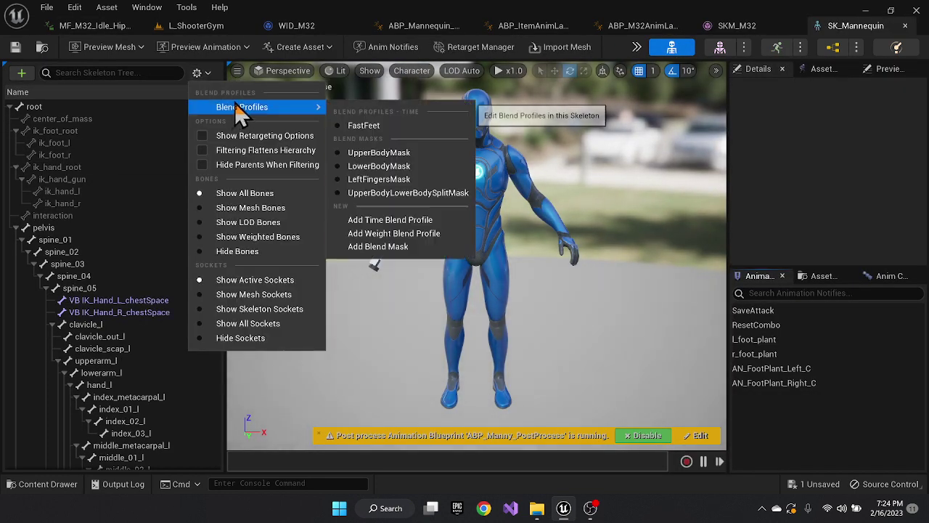
{"action": "left_click", "coordinate": [403, 181]}
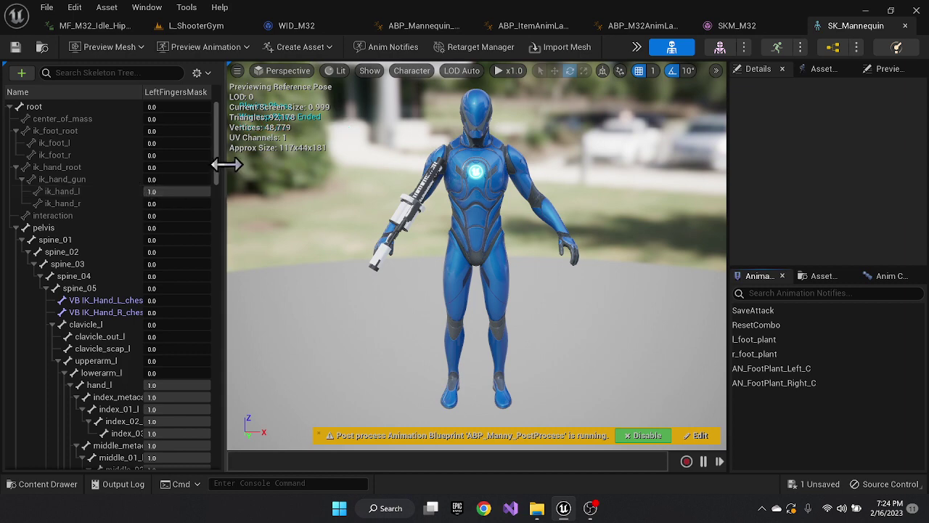
{"action": "left_click_drag", "start_coordinate": [214, 167], "coordinate": [216, 199]}
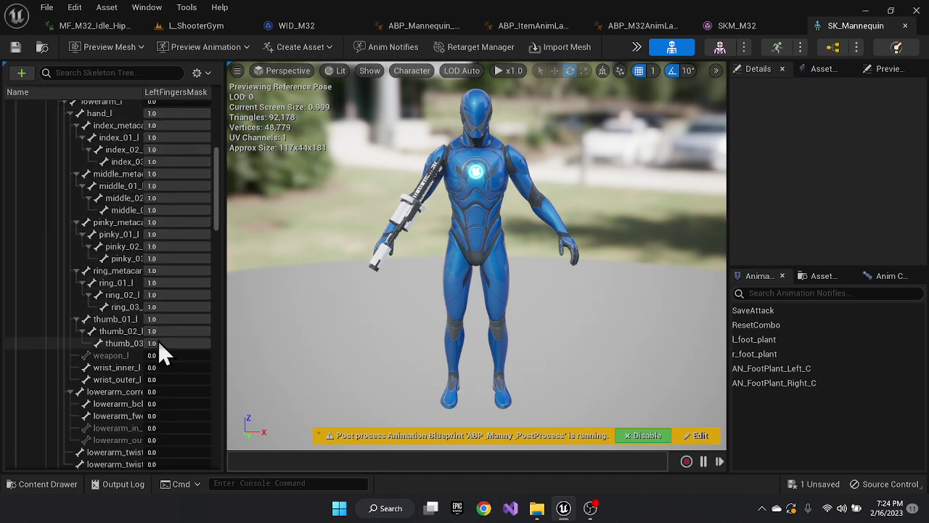
{"action": "scroll", "coordinate": [217, 212], "scroll_direction": "up", "scroll_amount": 3}
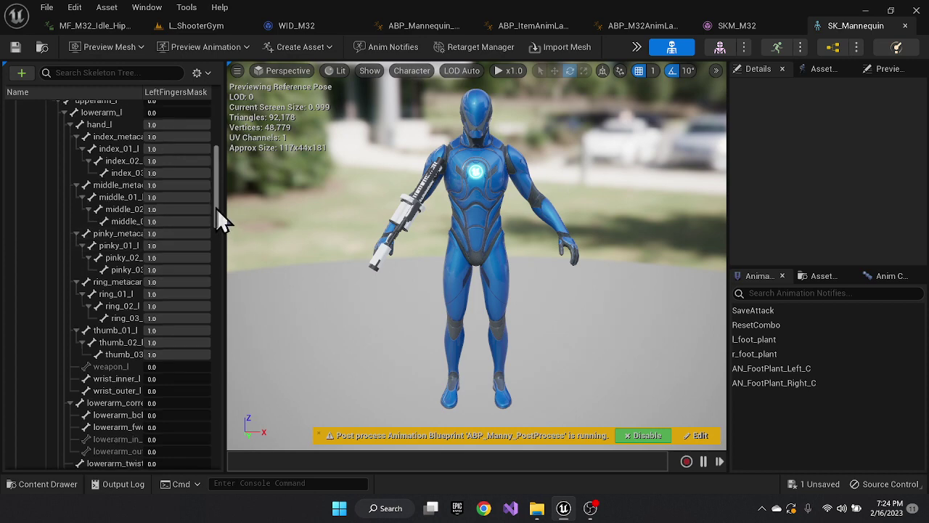
{"action": "scroll", "coordinate": [216, 212], "scroll_direction": "down", "scroll_amount": 4}
{"action": "scroll", "coordinate": [221, 218], "scroll_direction": "up", "scroll_amount": 10}
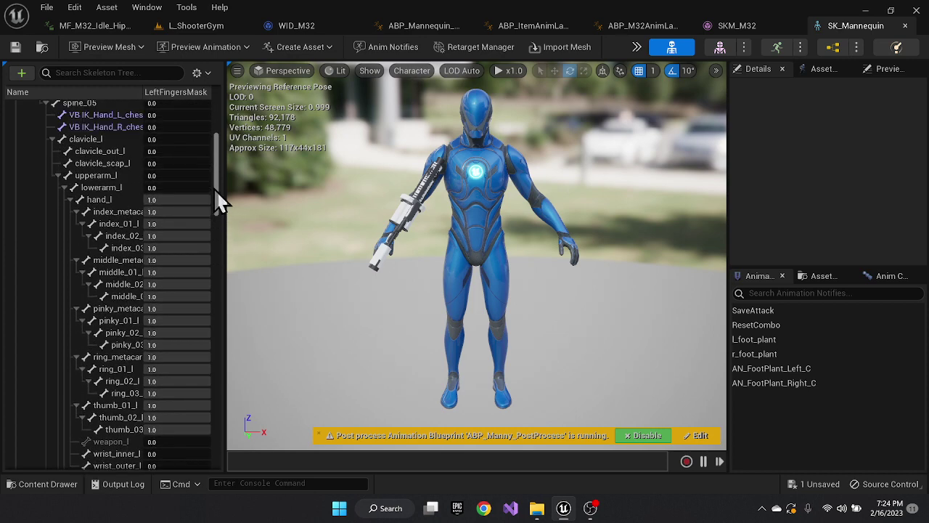
{"action": "left_click", "coordinate": [95, 26]}
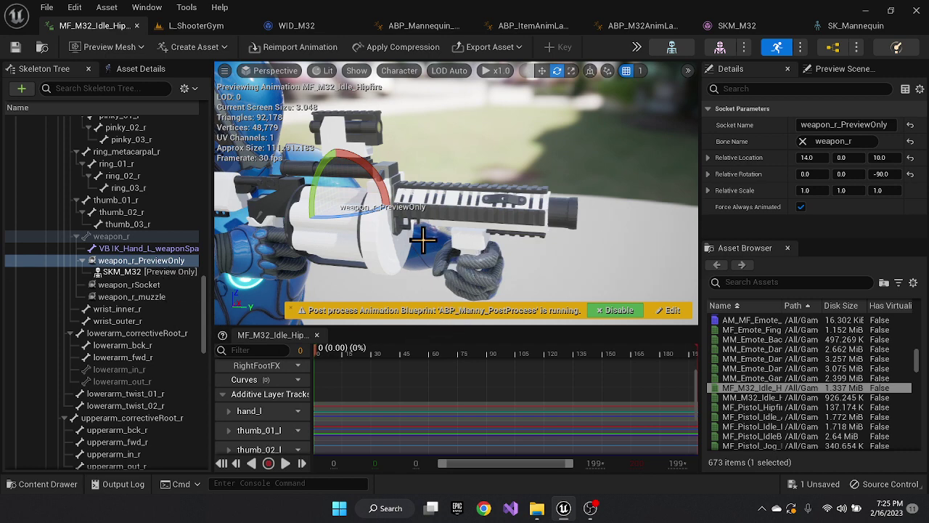
- Restart the play-in-editor session in the L_ShooterGym level
{"action": "left_click", "coordinate": [195, 26]}
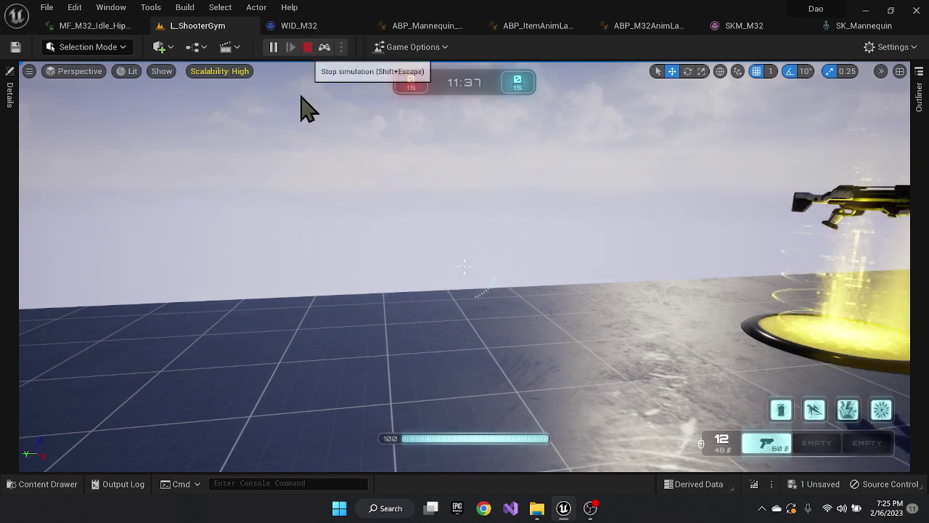
{"action": "left_click", "coordinate": [307, 46]}
{"action": "left_click", "coordinate": [273, 47]}
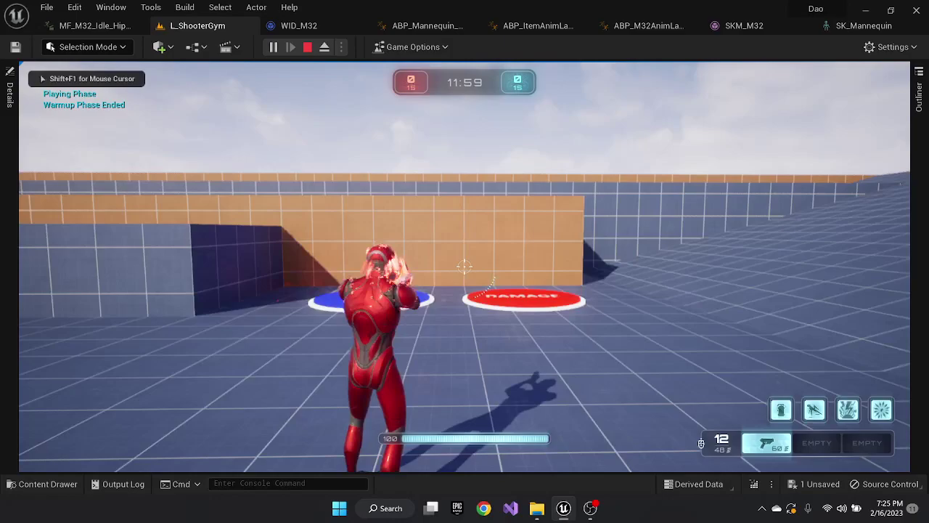
- Move and aim with the M32 to test the grip, then stop and return to MF_M32_Idle_Hipfire
{"action": "key", "text": "w"}
{"action": "key", "text": "w"}
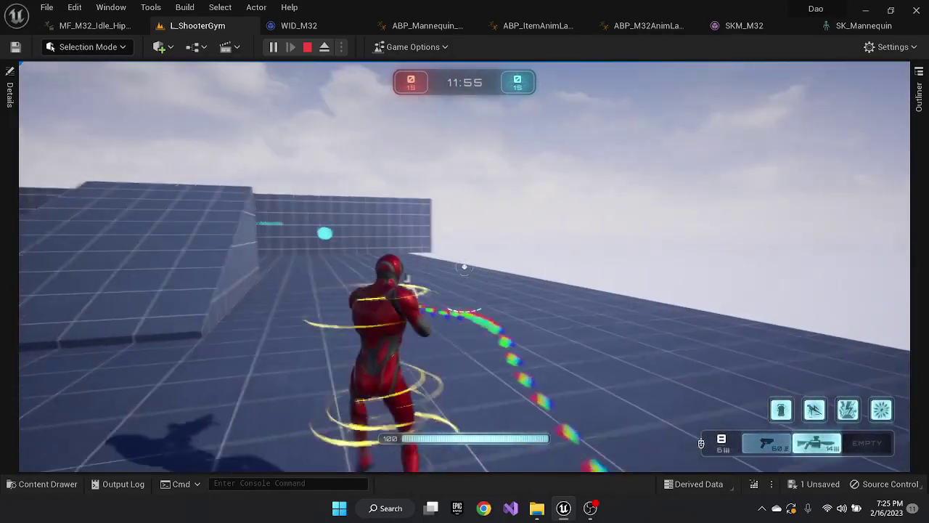
{"action": "key", "text": "shift+F1"}
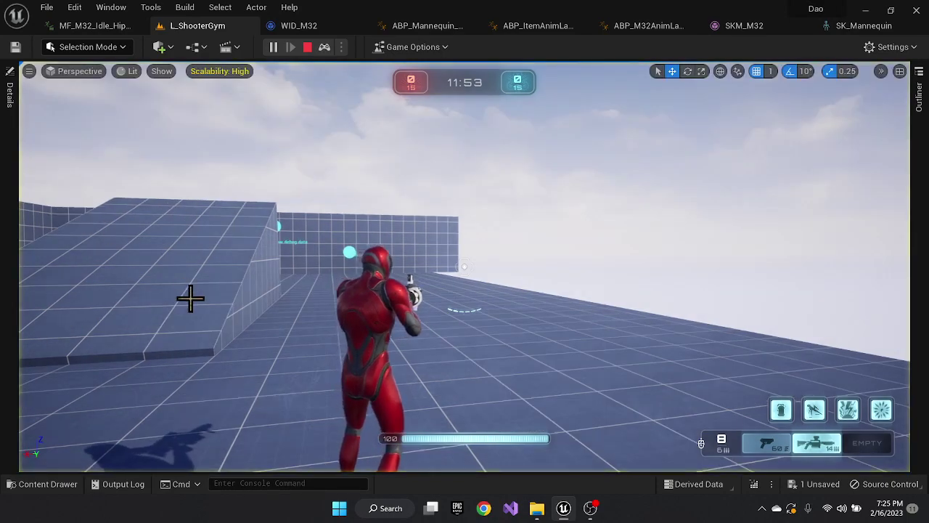
{"action": "left_click", "coordinate": [189, 297]}
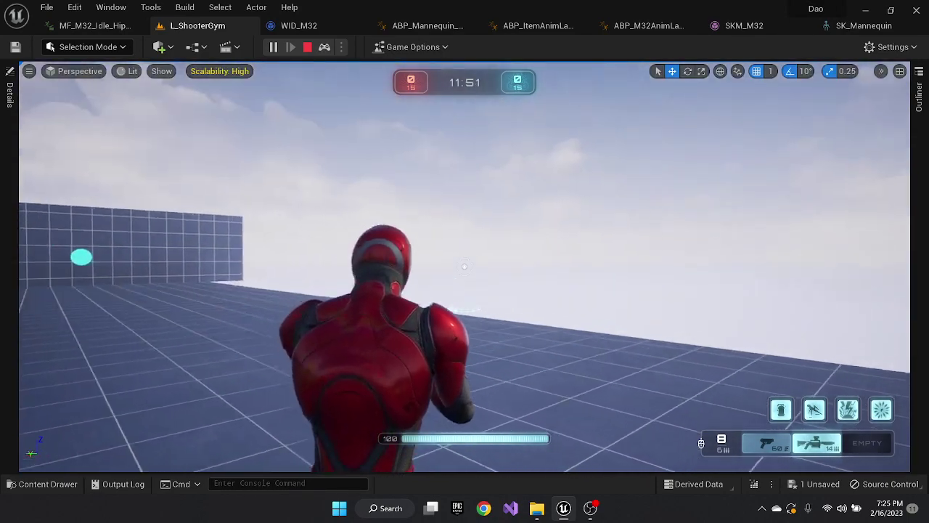
{"action": "right_click", "coordinate": [465, 266]}
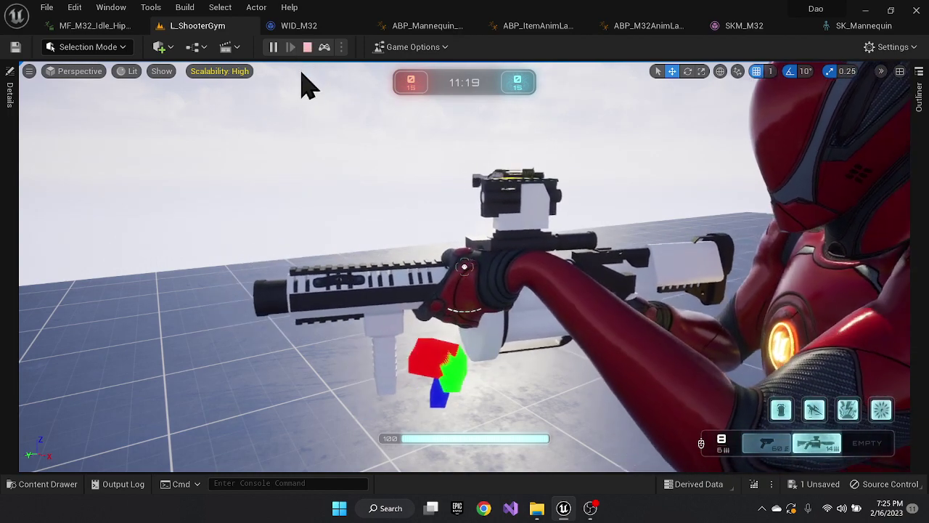
{"action": "left_click", "coordinate": [307, 47]}
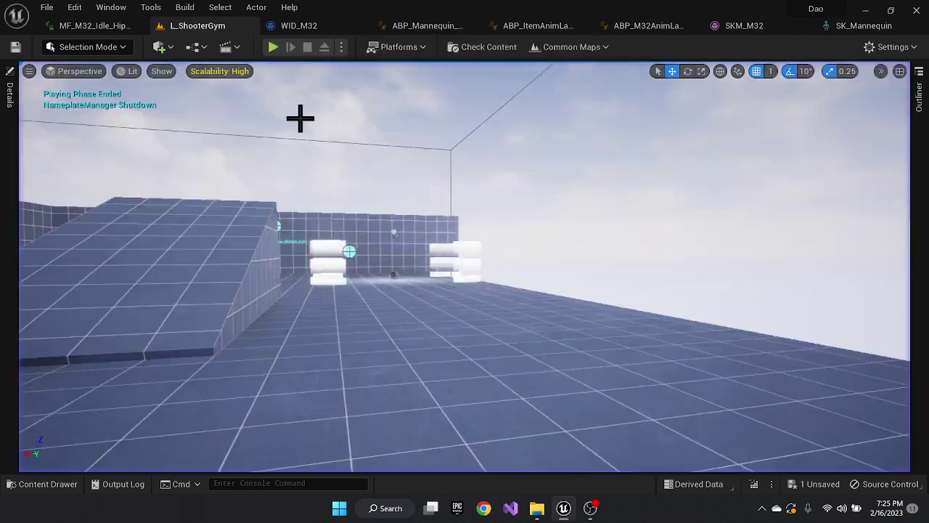
{"action": "left_click", "coordinate": [106, 27]}
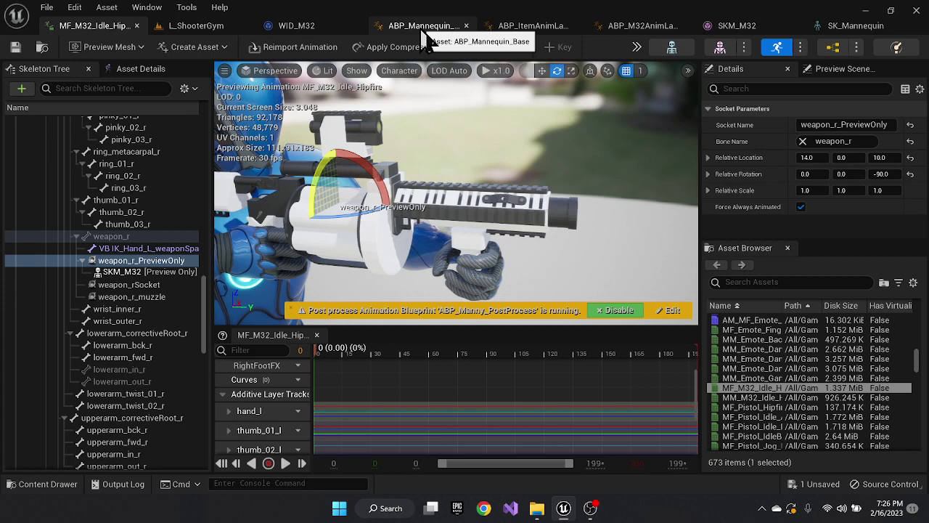
- Review FullBody_SkeletalControls' Copy Bone to ik_hand_l, root Transform Bone (Z -2.0) and Two Bone IK nodes
{"action": "left_click", "coordinate": [529, 26]}
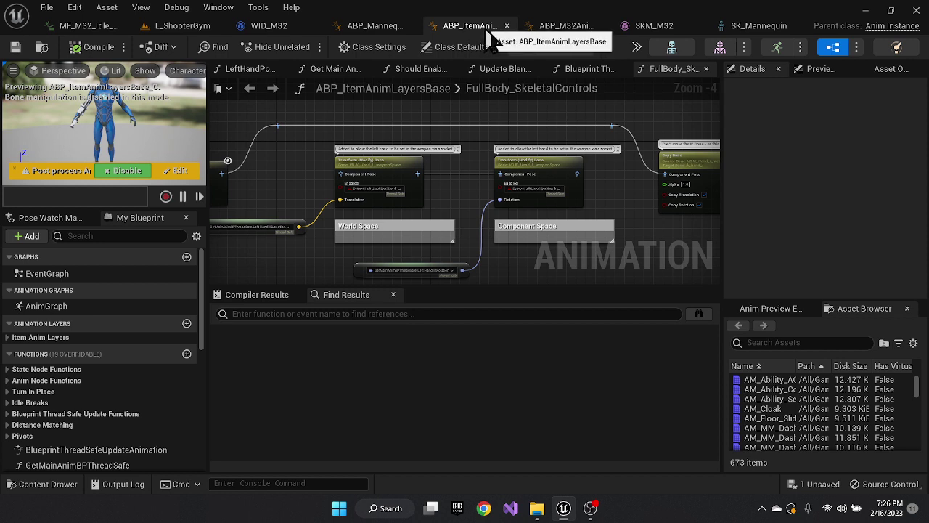
{"action": "double_click", "coordinate": [491, 95]}
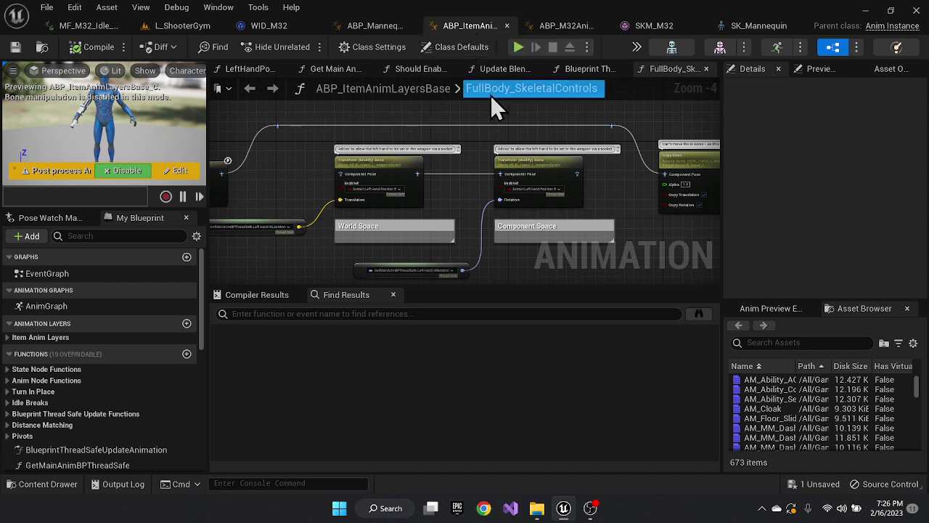
{"action": "key", "text": "Escape"}
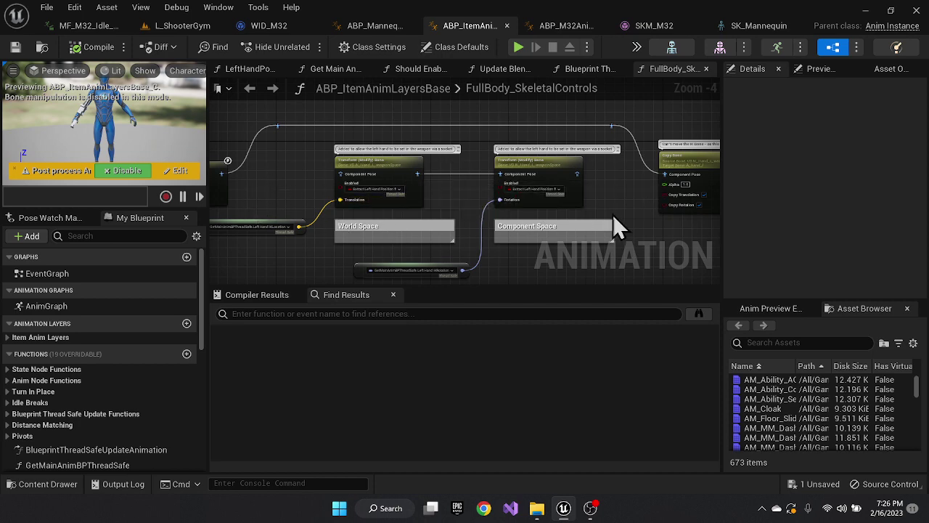
{"action": "scroll", "coordinate": [347, 188], "scroll_direction": "up", "scroll_amount": 4}
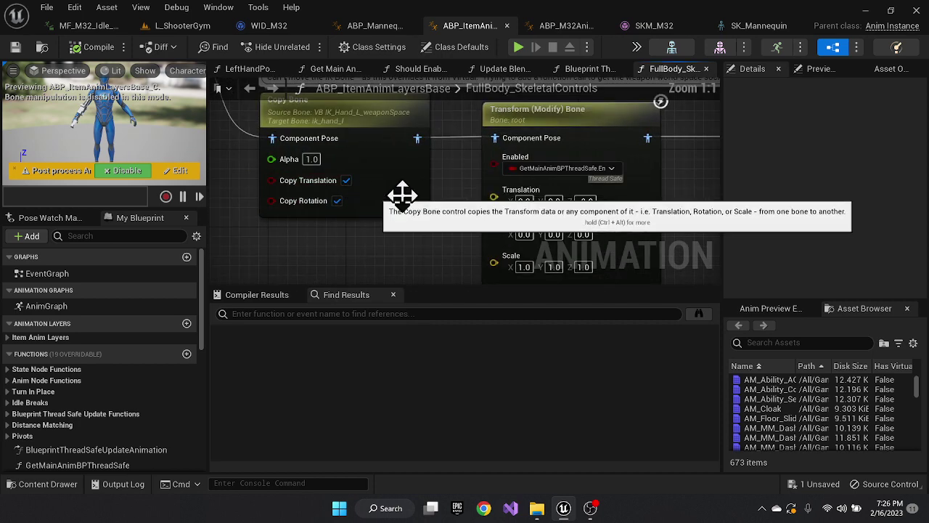
{"action": "right_click_drag", "start_coordinate": [454, 182], "coordinate": [469, 215]}
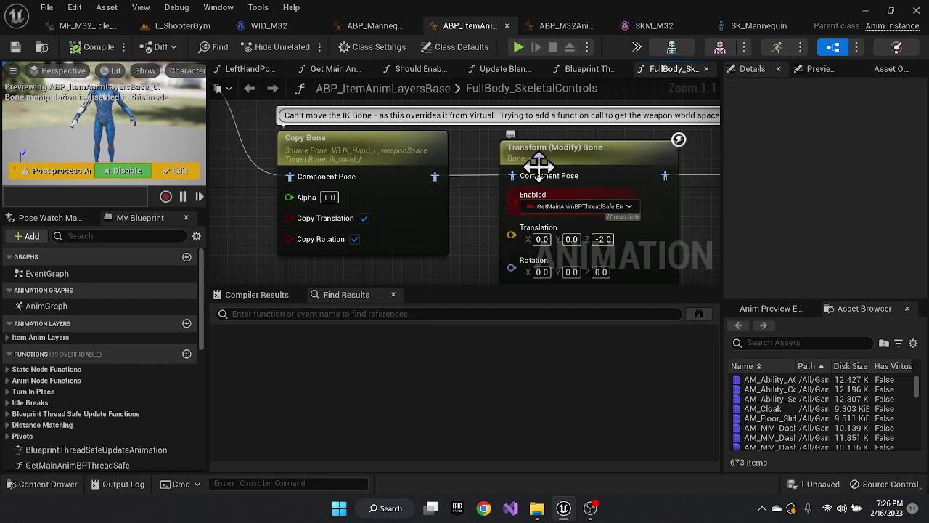
{"action": "right_click_drag", "start_coordinate": [699, 215], "coordinate": [405, 197]}
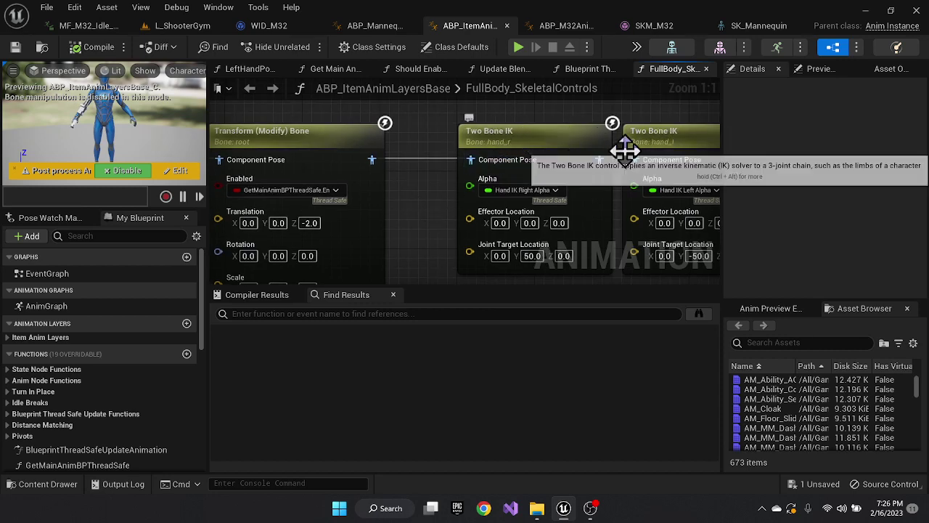
{"action": "right_click_drag", "start_coordinate": [420, 212], "coordinate": [598, 195]}
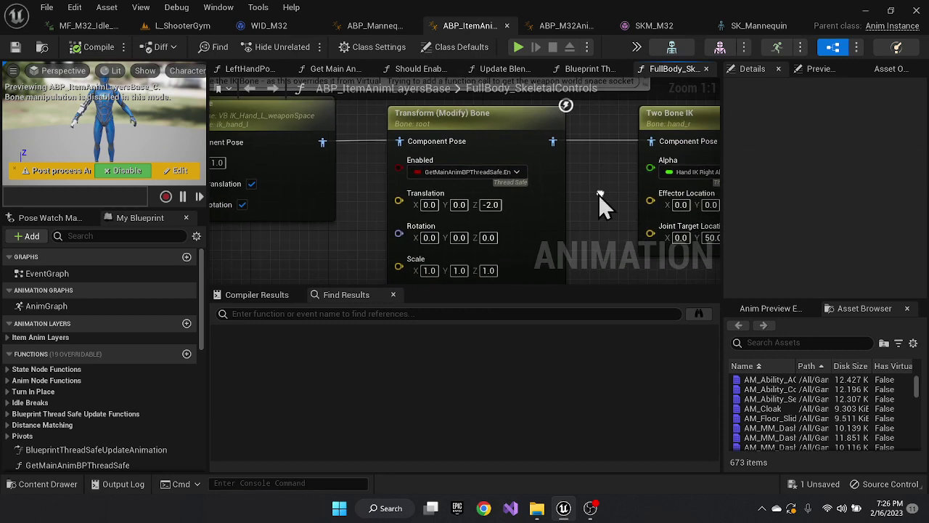
{"action": "right_click_drag", "start_coordinate": [305, 243], "coordinate": [411, 259]}
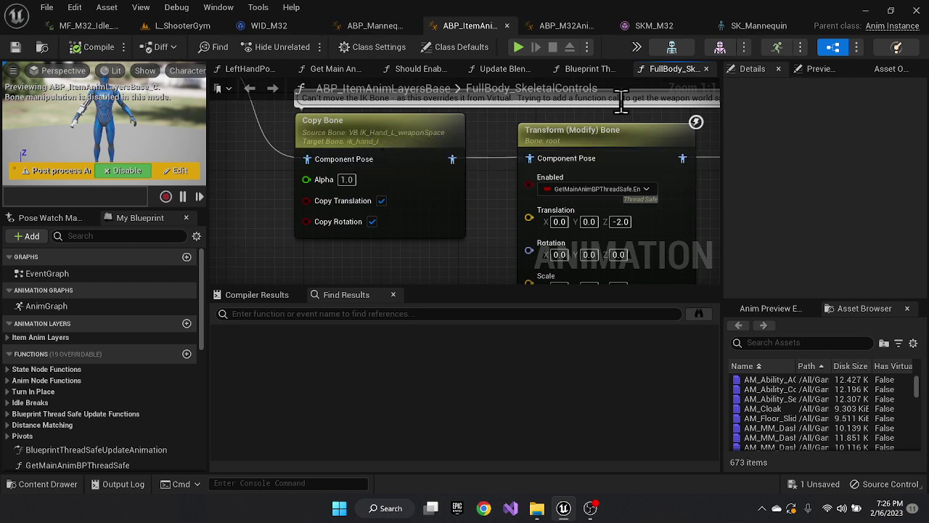
- Select the VB IK_Hand_L_weaponSpace virtual bone under weapon_r in the SK_Mannequin Skeleton Tree
{"action": "left_click", "coordinate": [672, 46]}
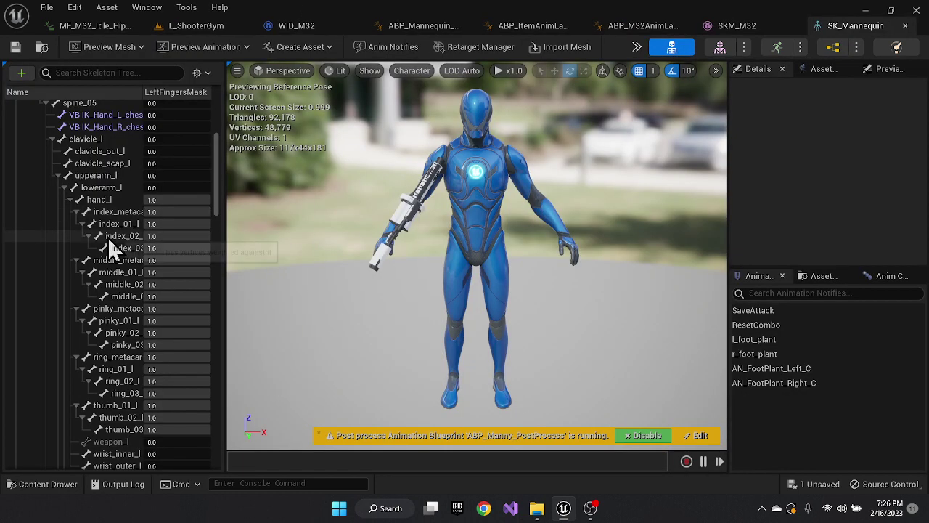
{"action": "scroll", "coordinate": [89, 278], "scroll_direction": "down", "scroll_amount": 10}
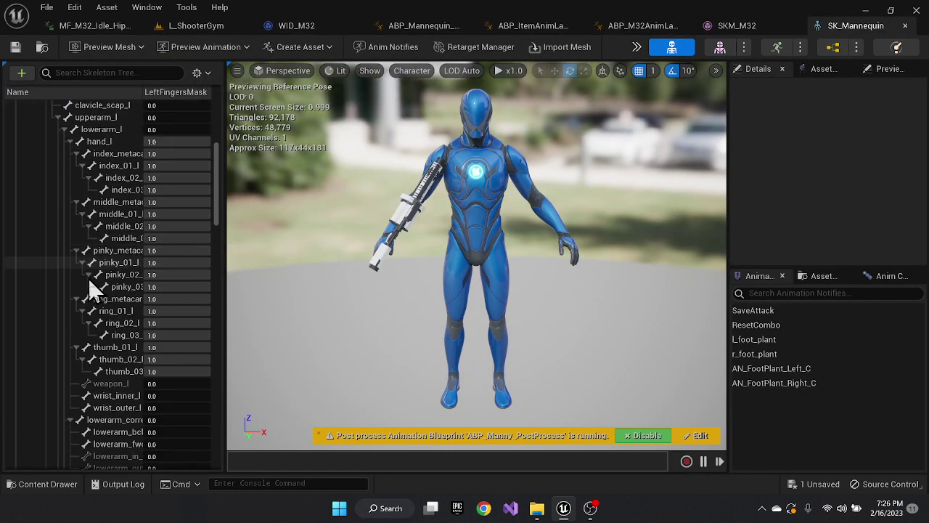
{"action": "scroll", "coordinate": [100, 270], "scroll_direction": "down", "scroll_amount": 8}
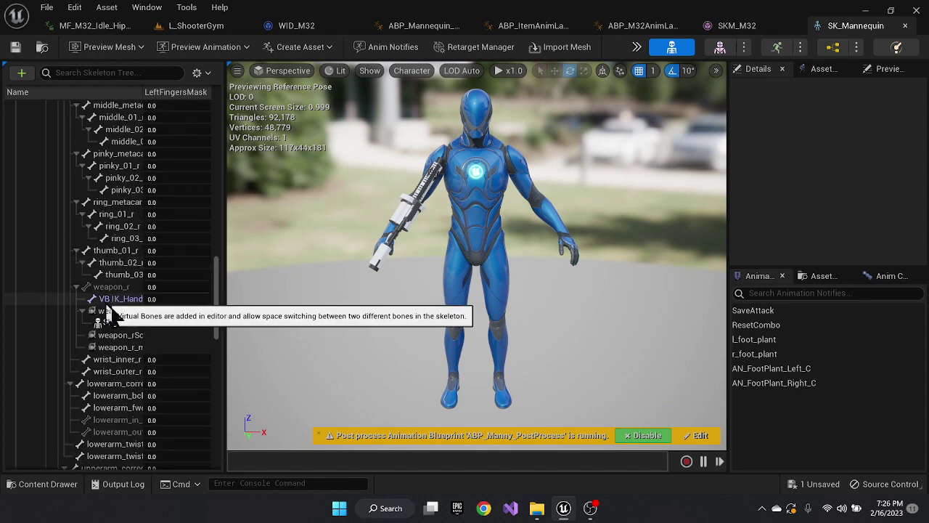
{"action": "left_click", "coordinate": [121, 300]}
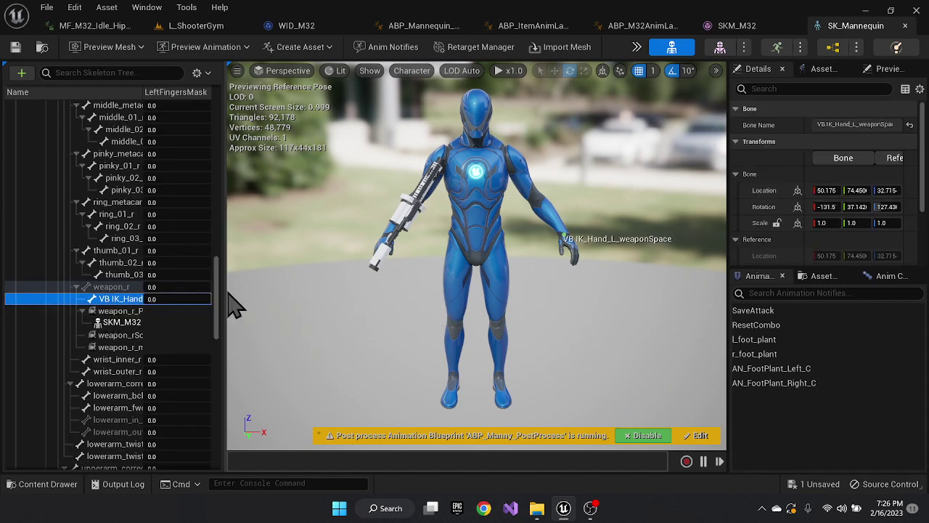
{"action": "left_click_drag", "start_coordinate": [227, 292], "coordinate": [365, 291]}
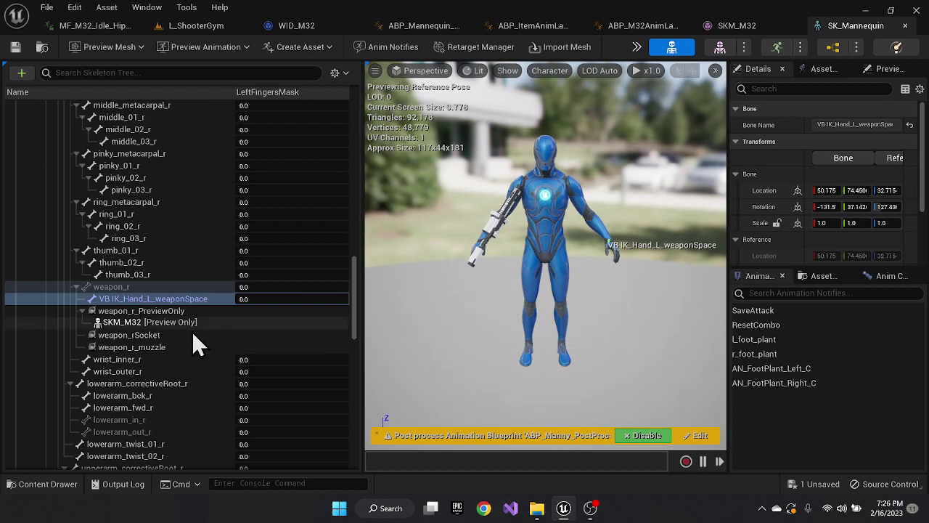
{"action": "left_click", "coordinate": [131, 300]}
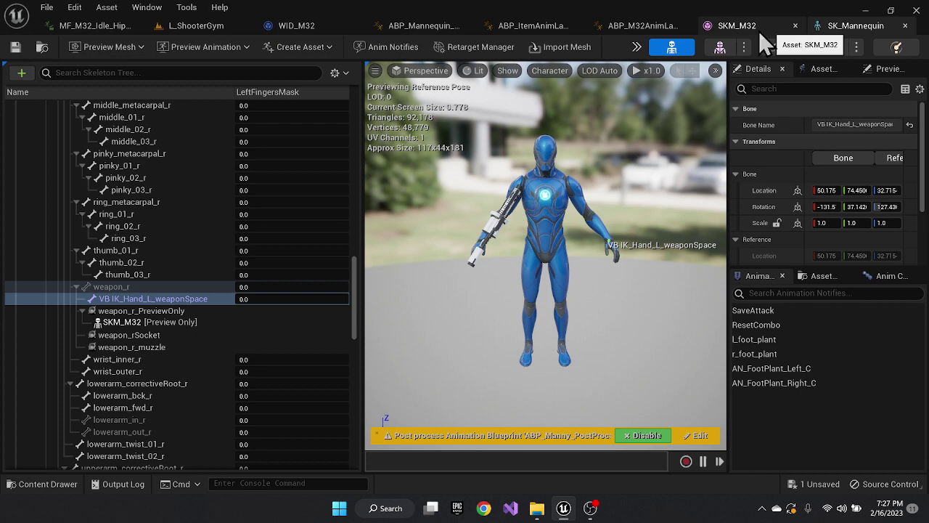
- Switch to SKM_M32 and orbit close to view the LeftHandSocket on the Grip bone
{"action": "left_click", "coordinate": [737, 29]}
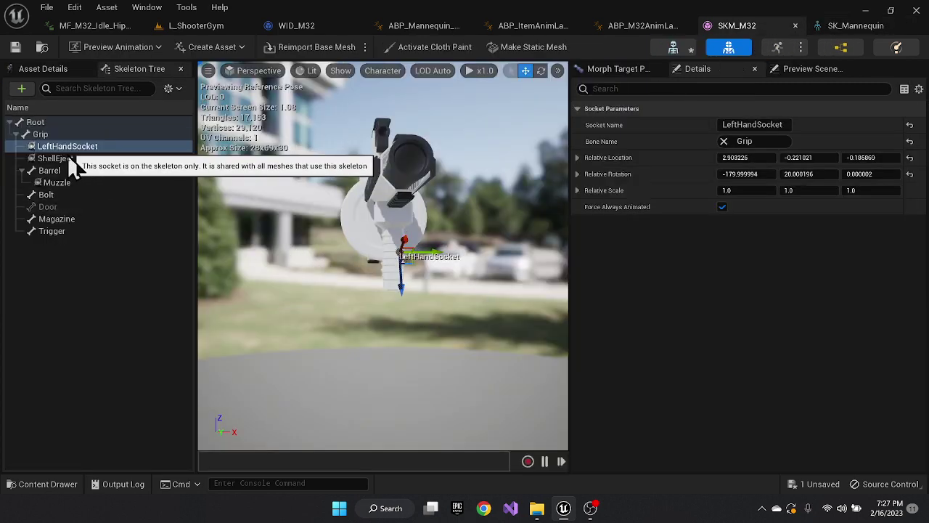
{"action": "left_click_drag", "start_coordinate": [365, 222], "coordinate": [311, 244]}
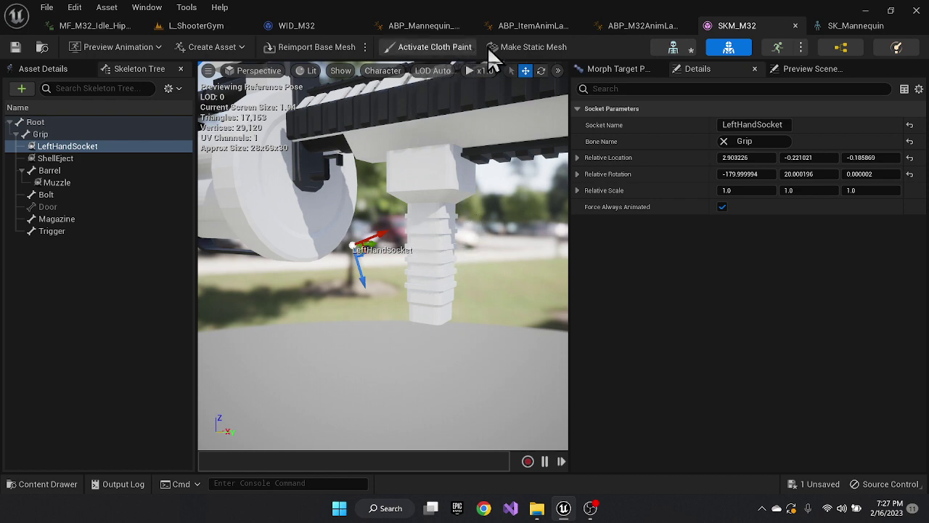
- Pan ABP_Mannequin_Base's event graph to the update animation nodes
{"action": "left_click", "coordinate": [419, 26]}
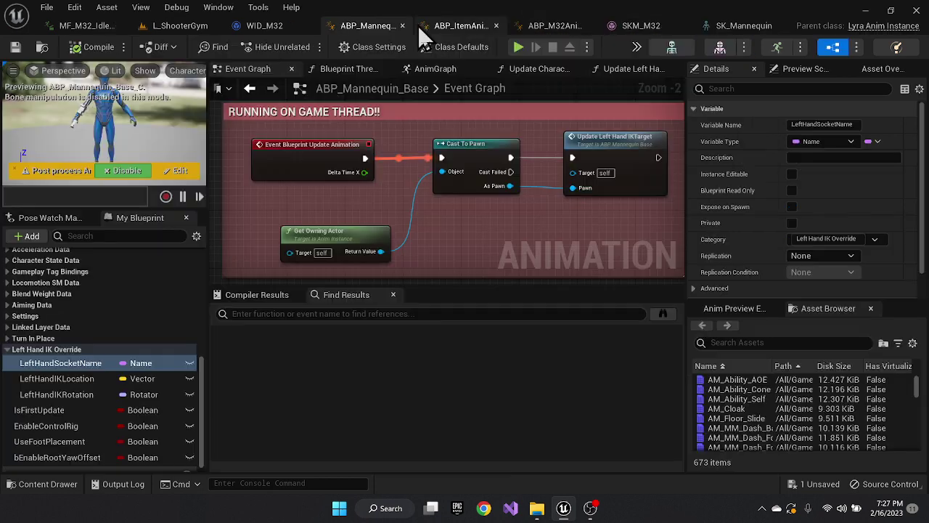
{"action": "scroll", "coordinate": [353, 189], "scroll_direction": "down", "scroll_amount": 2}
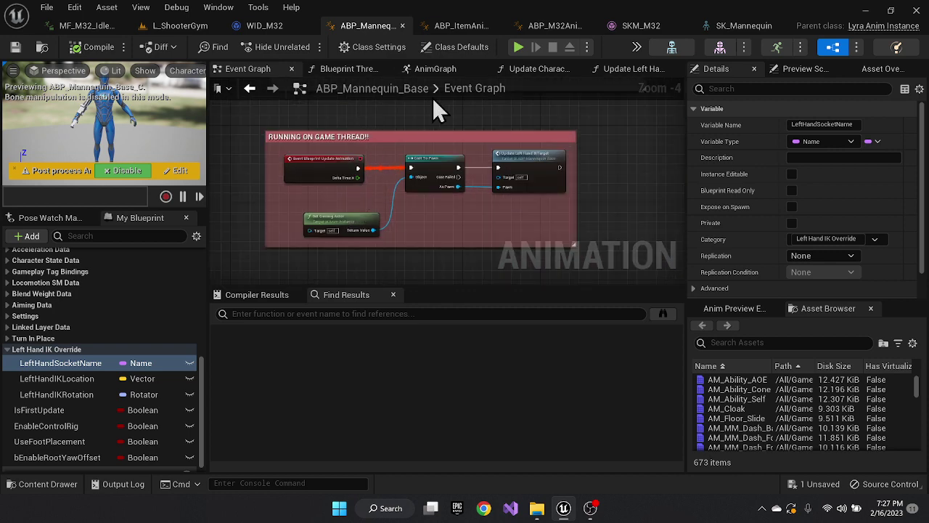
{"action": "scroll", "coordinate": [348, 127], "scroll_direction": "down", "scroll_amount": 1}
{"action": "right_click_drag", "start_coordinate": [309, 142], "coordinate": [312, 218]}
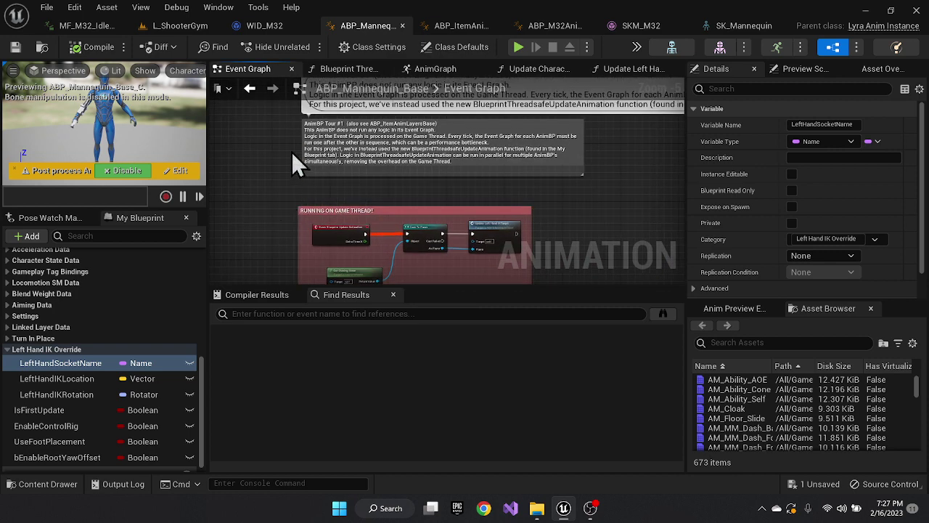
{"action": "scroll", "coordinate": [331, 218], "scroll_direction": "up", "scroll_amount": 3}
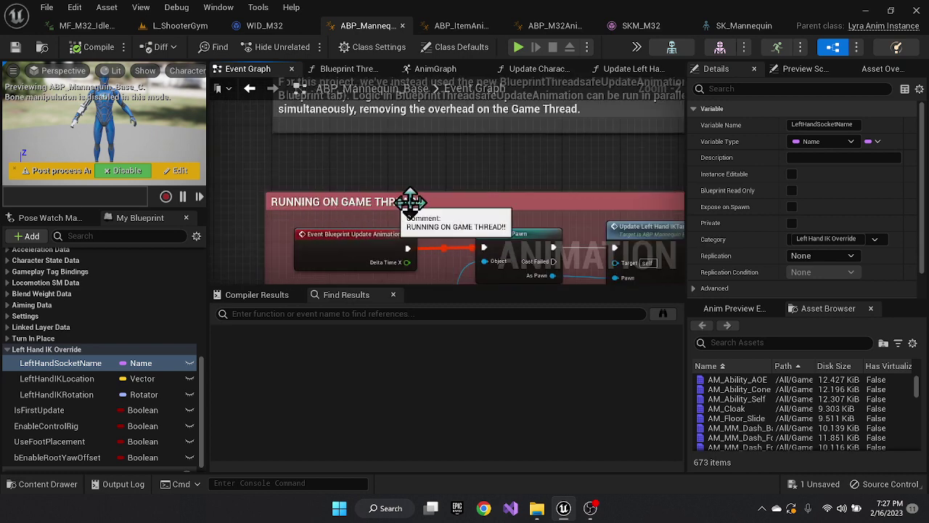
{"action": "right_click_drag", "start_coordinate": [449, 177], "coordinate": [392, 123]}
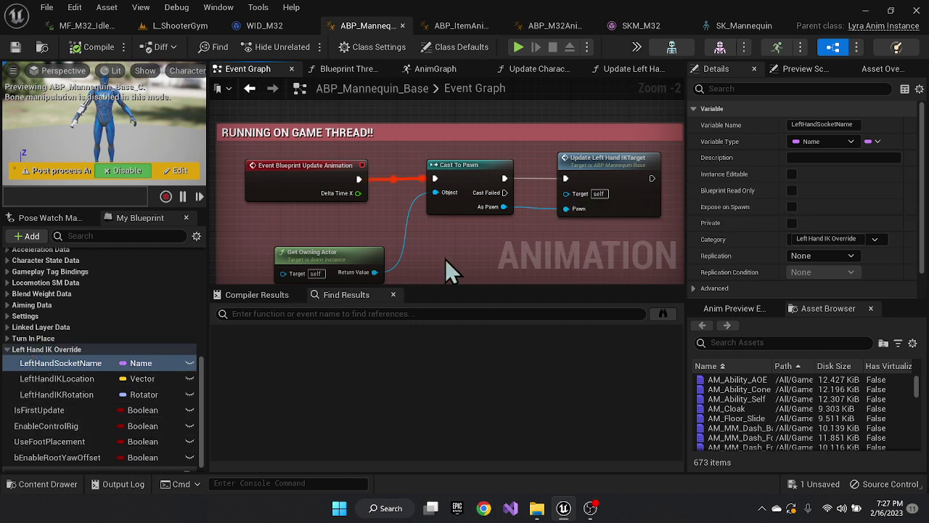
- Open Update Left Hand IKTarget and inspect its Get Socket Transform and LeftHandSocketName variable
{"action": "double_click", "coordinate": [619, 158]}
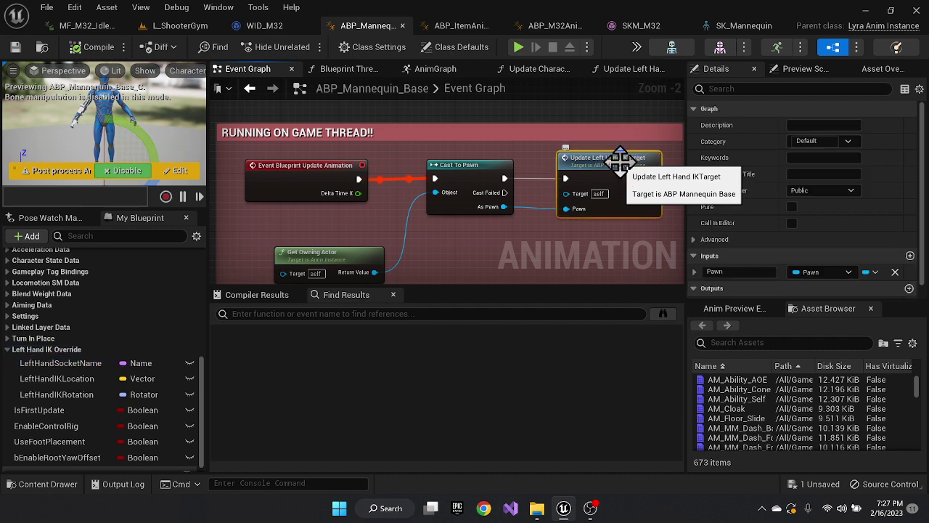
{"action": "scroll", "coordinate": [290, 258], "scroll_direction": "up", "scroll_amount": 2}
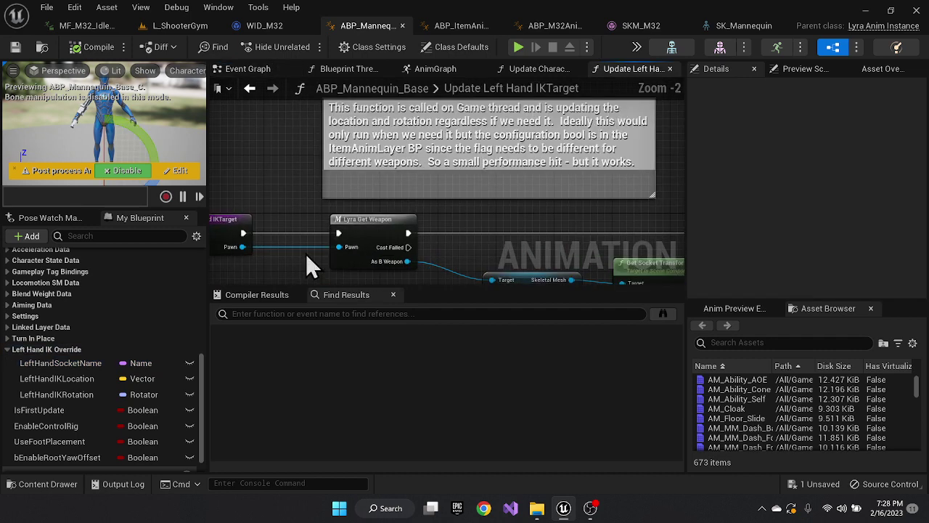
{"action": "right_click_drag", "start_coordinate": [305, 256], "coordinate": [440, 171]}
{"action": "scroll", "coordinate": [379, 180], "scroll_direction": "up", "scroll_amount": 2}
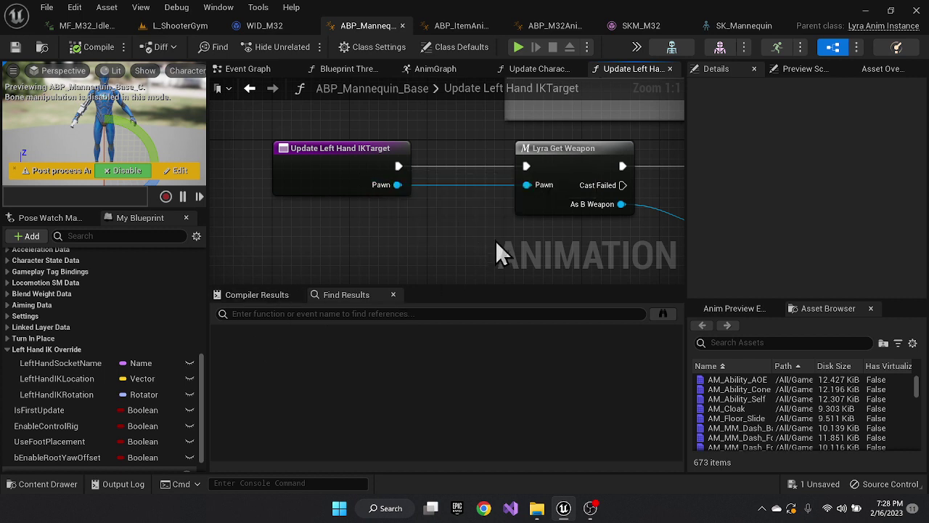
{"action": "right_click_drag", "start_coordinate": [575, 239], "coordinate": [432, 231]}
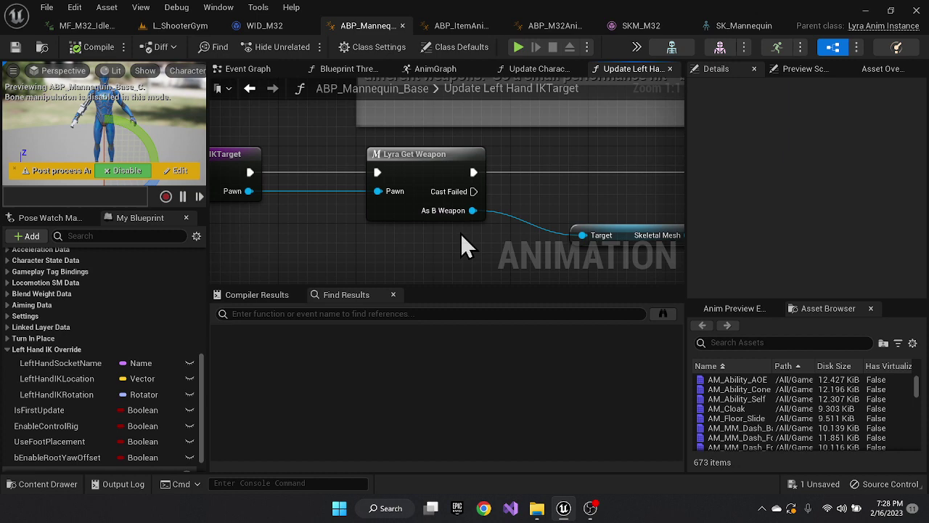
{"action": "right_click_drag", "start_coordinate": [470, 234], "coordinate": [435, 214]}
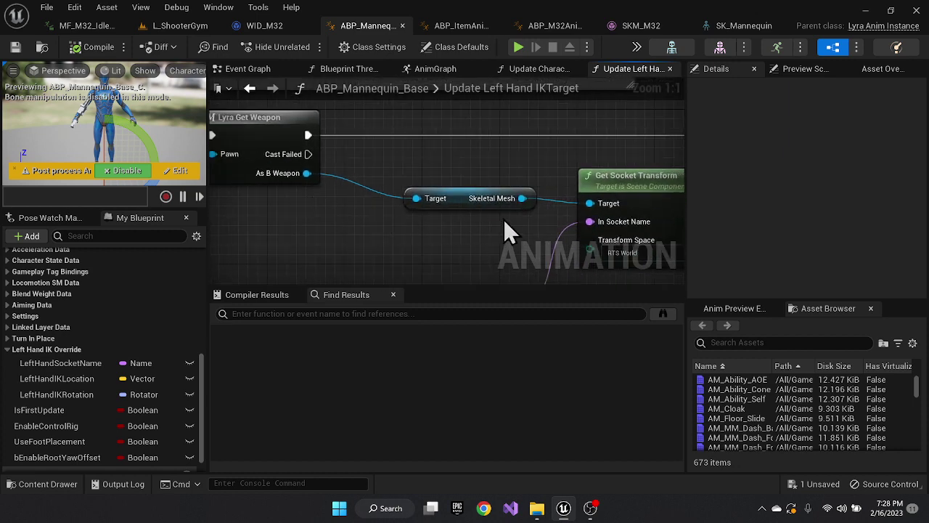
{"action": "right_click_drag", "start_coordinate": [491, 228], "coordinate": [326, 192]}
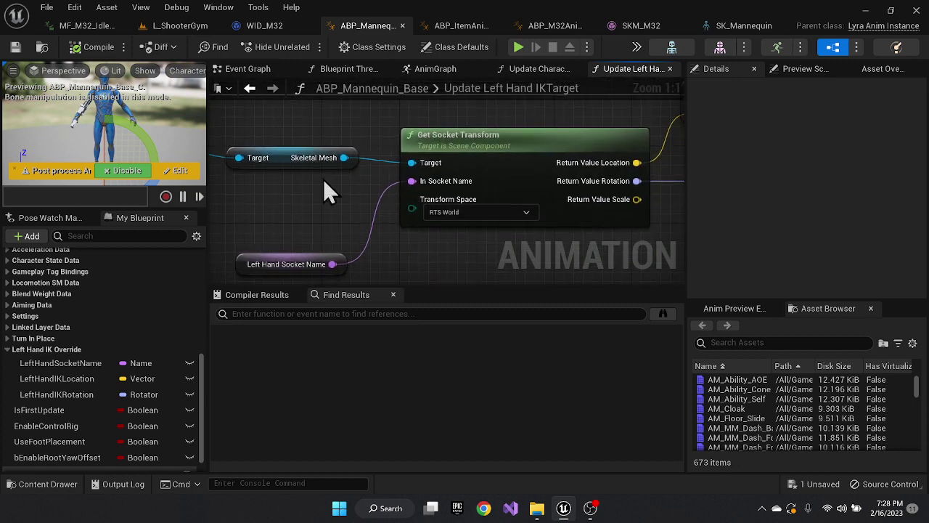
{"action": "mouse_move", "coordinate": [263, 276]}
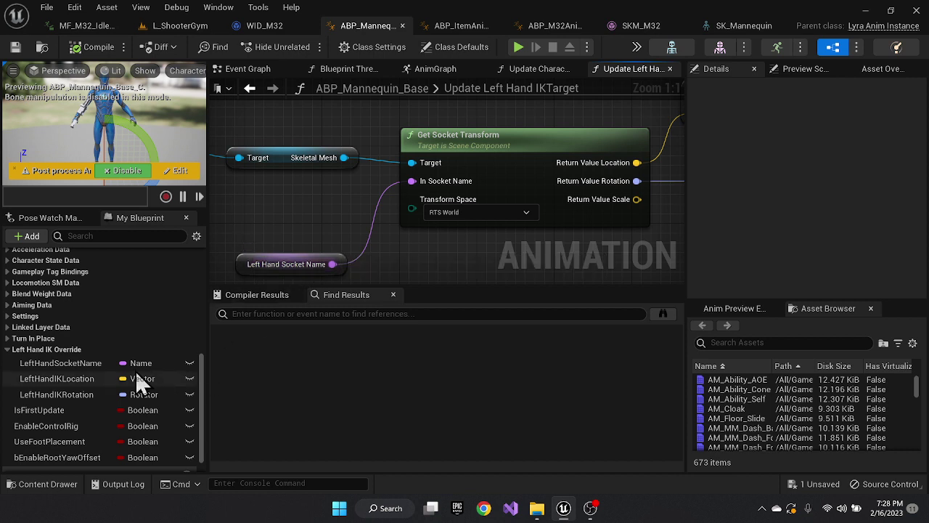
{"action": "left_click", "coordinate": [87, 363]}
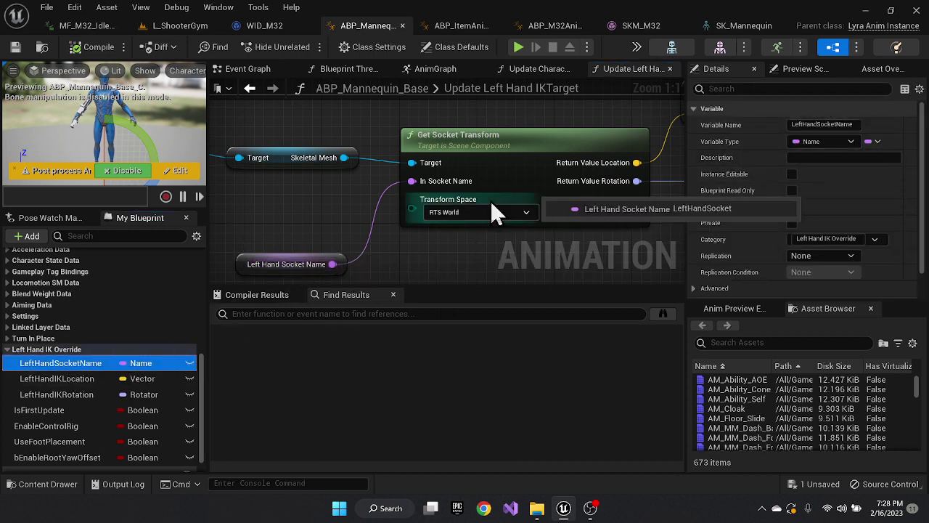
- Follow the socket transform into the SET Left Hand IKLocation and IKRotation nodes
{"action": "right_click_drag", "start_coordinate": [475, 230], "coordinate": [410, 186]}
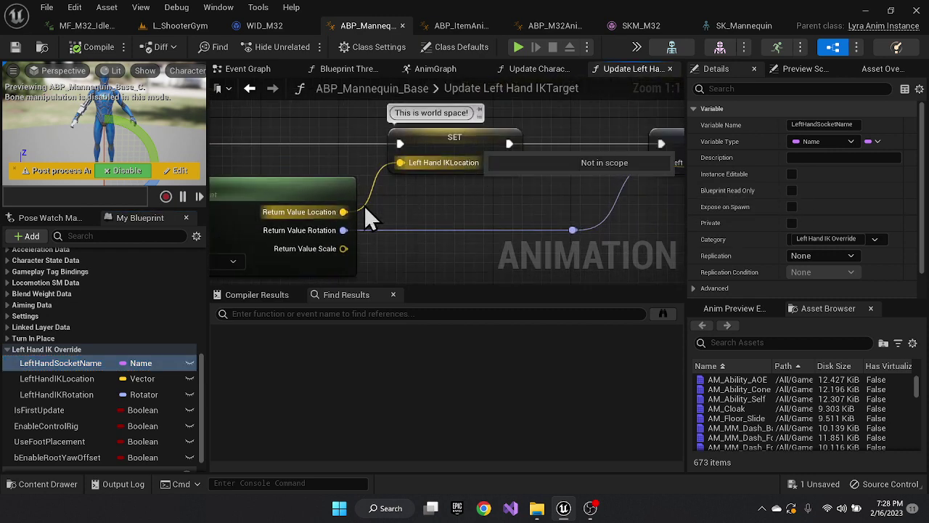
{"action": "mouse_move", "coordinate": [459, 180]}
{"action": "right_mouse_down"}
{"action": "mouse_move", "coordinate": [387, 182]}
{"action": "mouse_move", "coordinate": [530, 232]}
{"action": "right_mouse_up"}
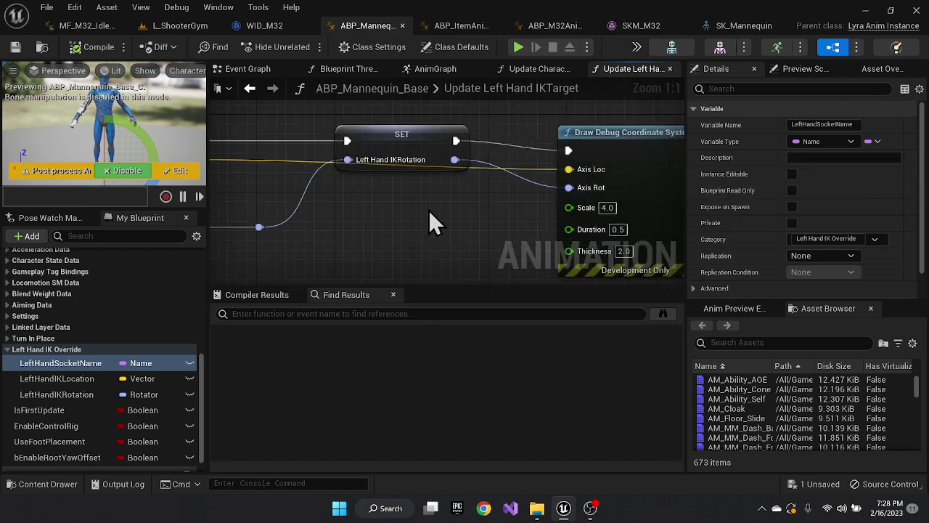
{"action": "scroll", "coordinate": [401, 218], "scroll_direction": "down", "scroll_amount": 2}
{"action": "scroll", "coordinate": [400, 219], "scroll_direction": "down", "scroll_amount": 1}
{"action": "right_click_drag", "start_coordinate": [304, 220], "coordinate": [343, 220]}
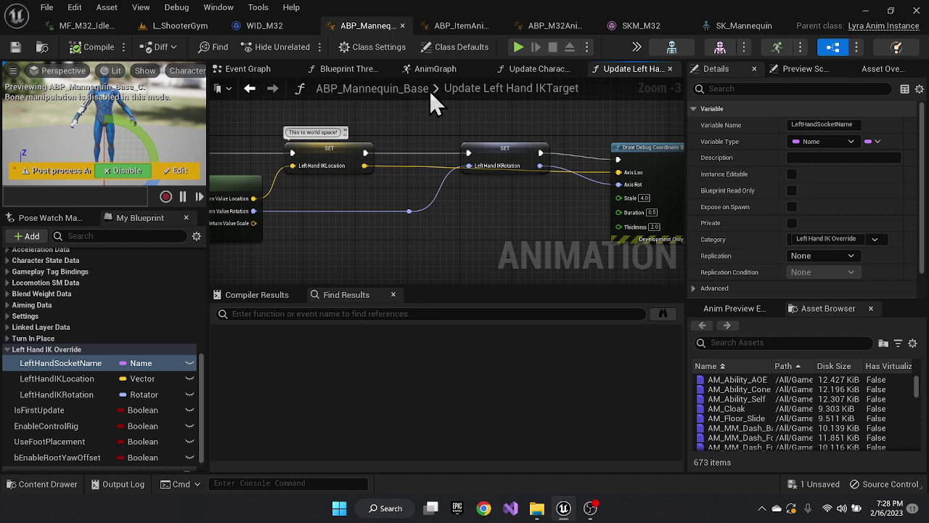
- Locate the left-hand Transform (Modify) Bone node in ABP_ItemAnimLayersBase's skeletal controls graph
{"action": "left_click", "coordinate": [461, 26]}
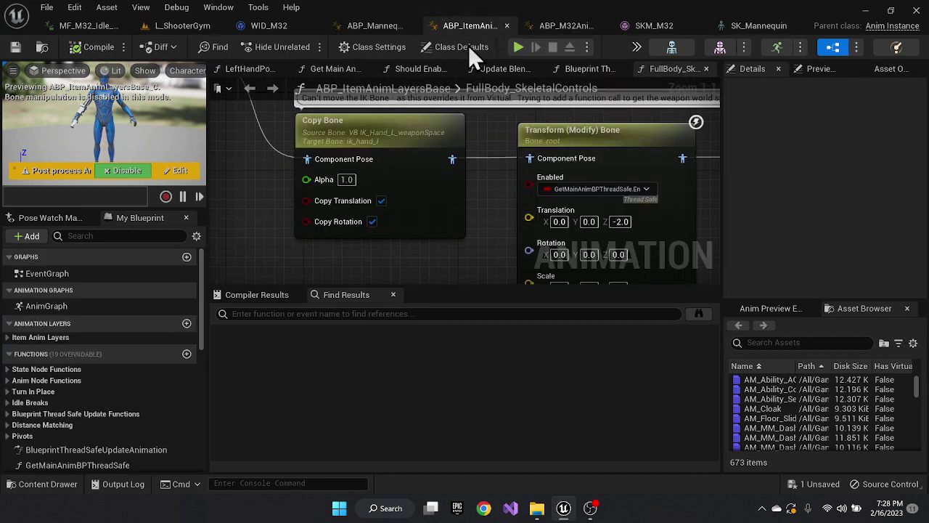
{"action": "scroll", "coordinate": [260, 194], "scroll_direction": "down", "scroll_amount": 2}
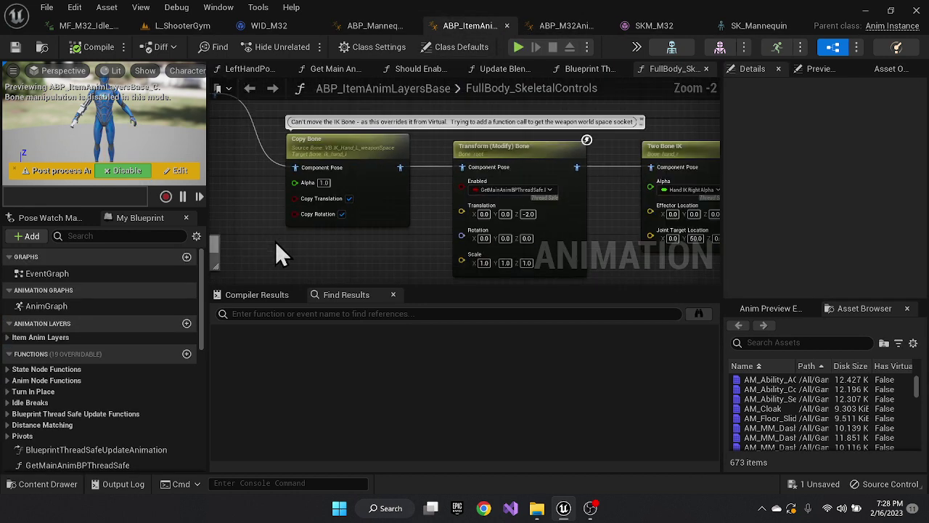
{"action": "right_click_drag", "start_coordinate": [276, 241], "coordinate": [352, 240]}
{"action": "scroll", "coordinate": [317, 260], "scroll_direction": "down", "scroll_amount": 1}
{"action": "scroll", "coordinate": [363, 242], "scroll_direction": "down", "scroll_amount": 2}
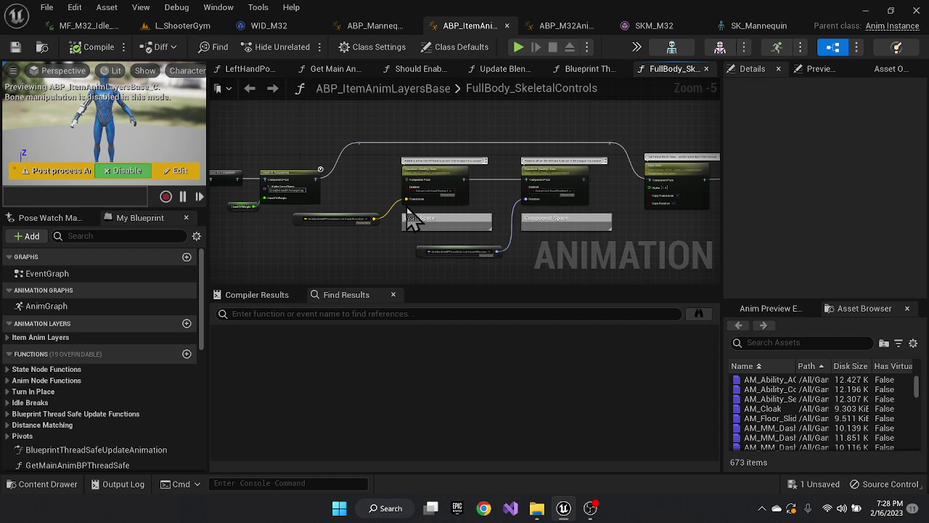
{"action": "scroll", "coordinate": [302, 215], "scroll_direction": "up", "scroll_amount": 3}
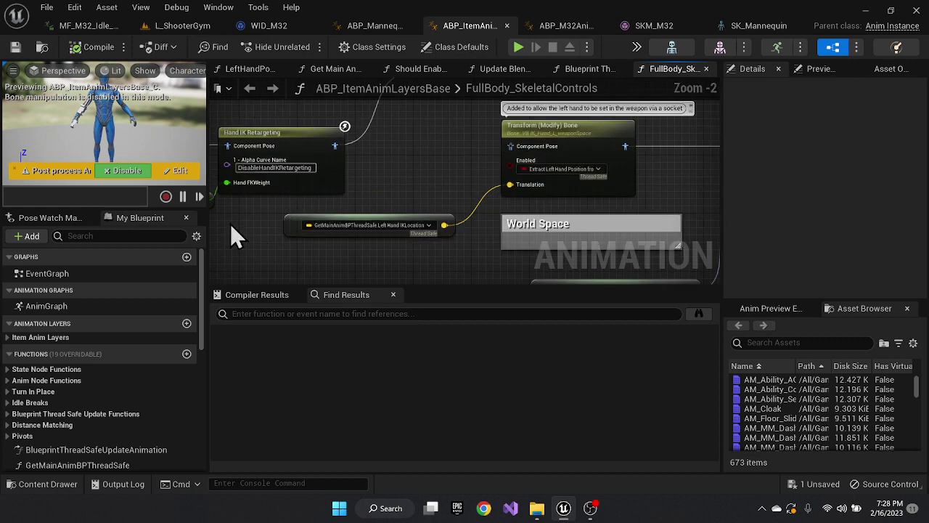
{"action": "right_click_drag", "start_coordinate": [410, 166], "coordinate": [334, 205]}
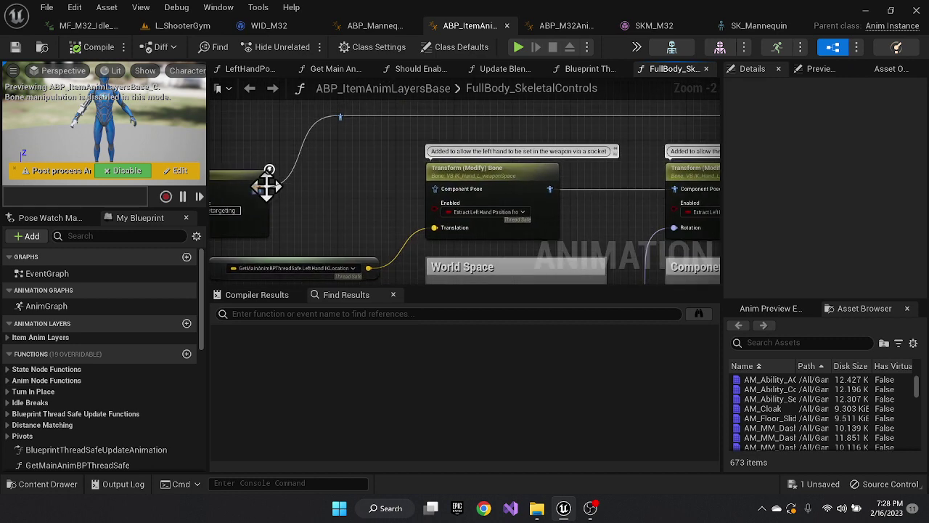
{"action": "left_click_drag", "start_coordinate": [264, 187], "coordinate": [435, 188]}
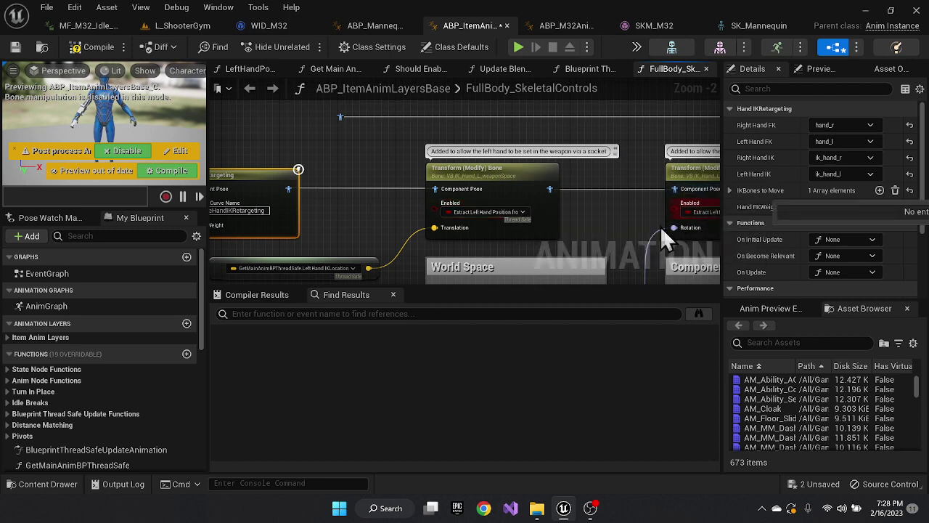
{"action": "scroll", "coordinate": [551, 204], "scroll_direction": "up", "scroll_amount": 2}
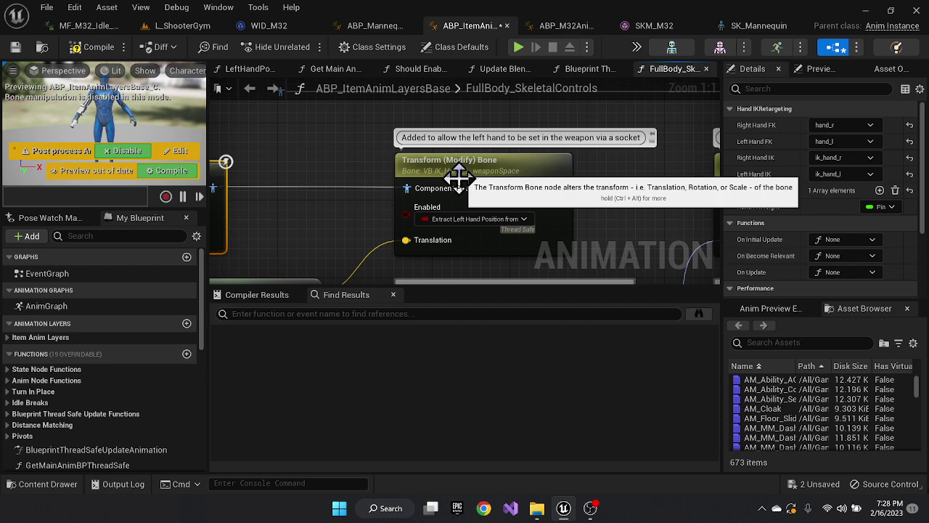
- Bind the node's Enabled pin and confirm Left Hand IKLocation feeds its Translation
{"action": "left_click", "coordinate": [427, 218]}
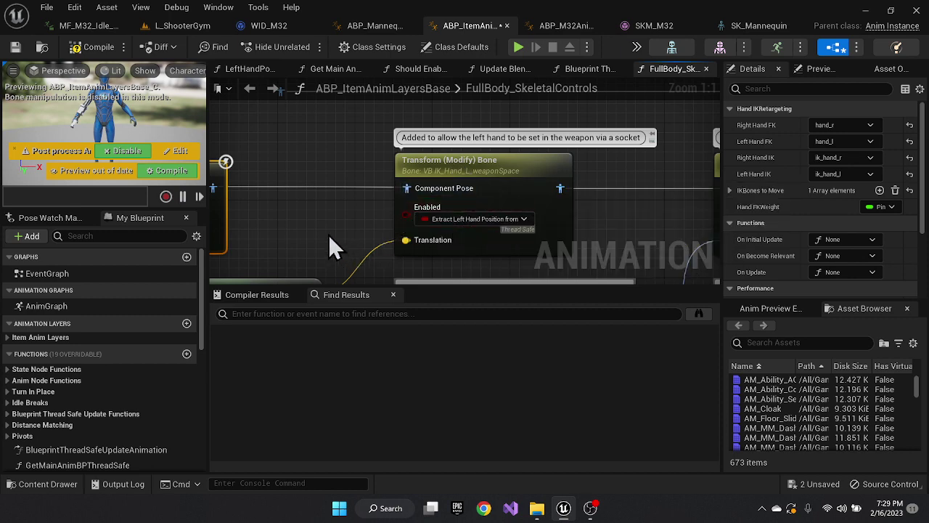
{"action": "right_click_drag", "start_coordinate": [328, 244], "coordinate": [345, 146]}
{"action": "right_click_drag", "start_coordinate": [283, 244], "coordinate": [316, 244]}
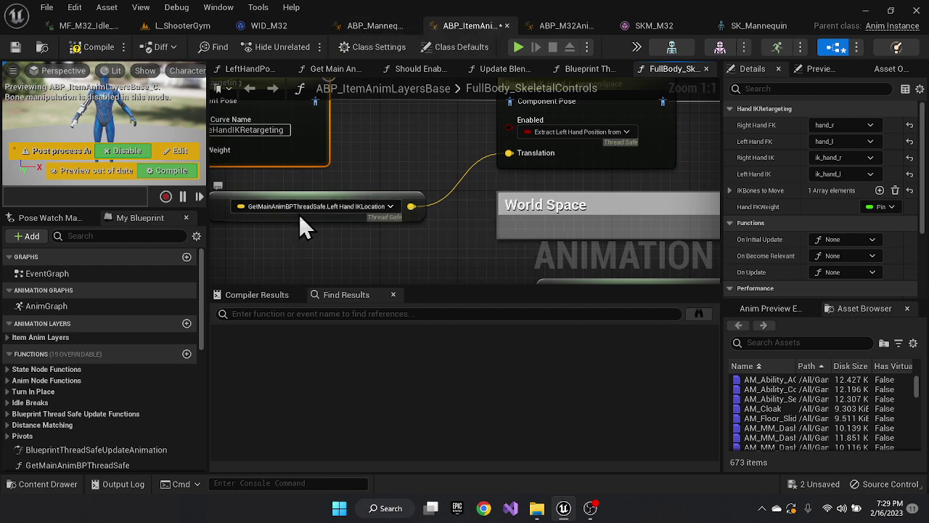
- Pan the item anim layers graph to the rotation Transform (Modify) Bone node
{"action": "left_click", "coordinate": [374, 29]}
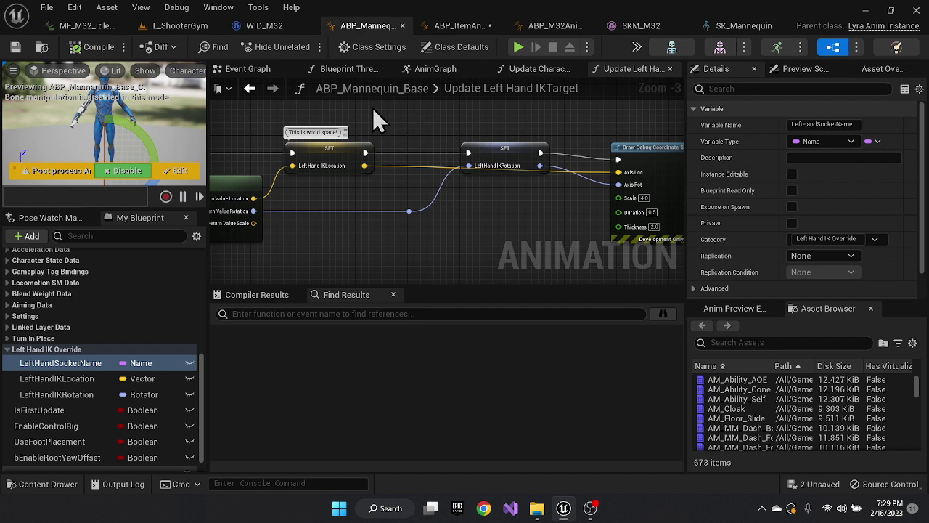
{"action": "left_click", "coordinate": [462, 26]}
{"action": "right_click_drag", "start_coordinate": [520, 177], "coordinate": [420, 208]}
{"action": "right_click_drag", "start_coordinate": [556, 172], "coordinate": [504, 177]}
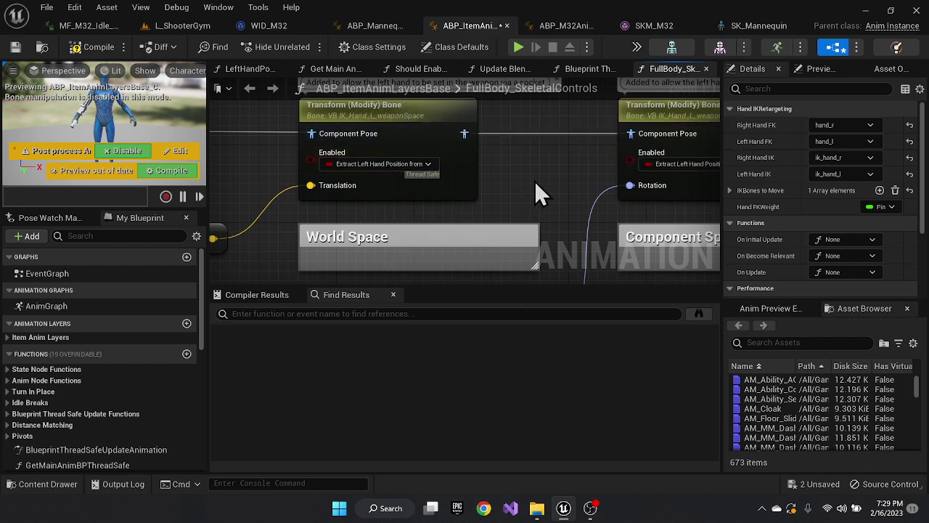
{"action": "right_click_drag", "start_coordinate": [535, 193], "coordinate": [345, 173]}
{"action": "right_click_drag", "start_coordinate": [403, 160], "coordinate": [360, 180]}
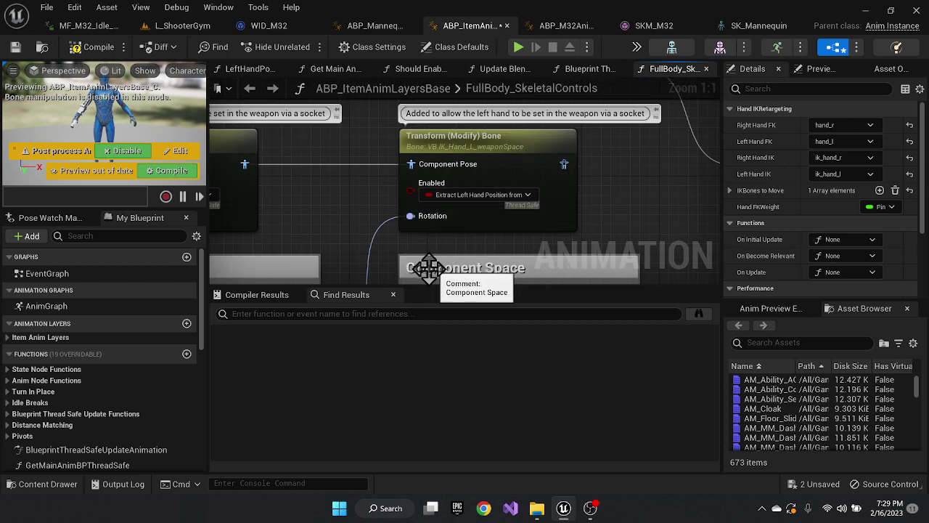
{"action": "right_click_drag", "start_coordinate": [313, 225], "coordinate": [329, 201]}
{"action": "scroll", "coordinate": [671, 189], "scroll_direction": "down", "scroll_amount": 1}
- Wire the rotation Transform (Modify) Bone pose into Copy Bone's Component Pose and compile
{"action": "right_click_drag", "start_coordinate": [671, 193], "coordinate": [421, 220]}
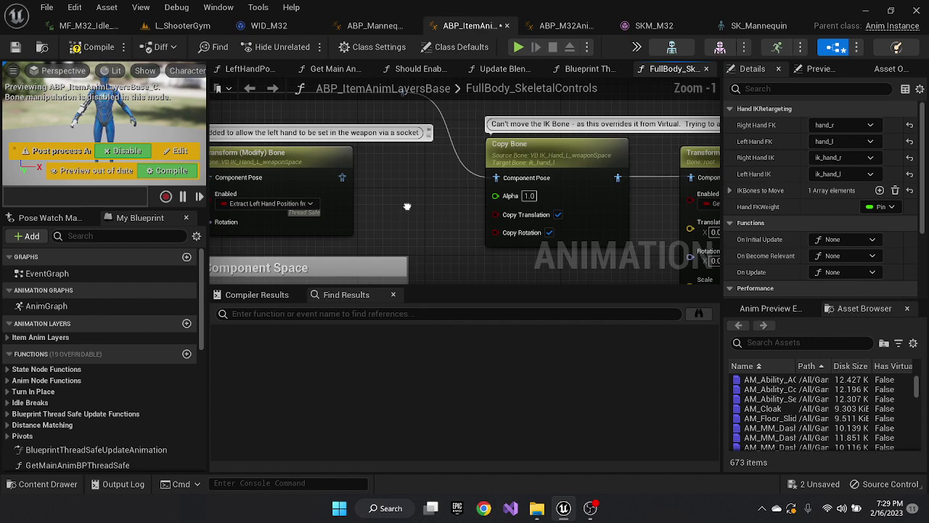
{"action": "left_click_drag", "start_coordinate": [340, 177], "coordinate": [498, 184]}
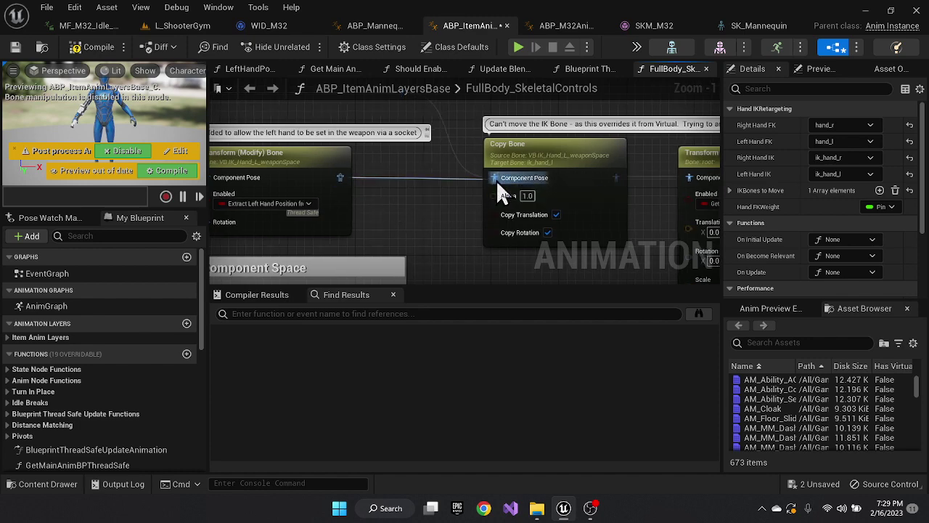
{"action": "scroll", "coordinate": [427, 221], "scroll_direction": "down", "scroll_amount": 3}
{"action": "right_click_drag", "start_coordinate": [429, 224], "coordinate": [543, 227]}
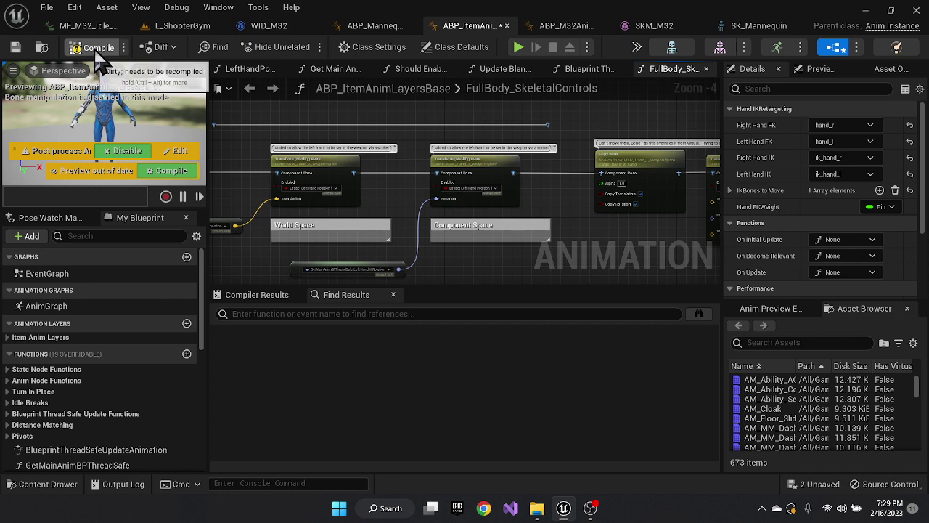
{"action": "key", "text": "F7"}
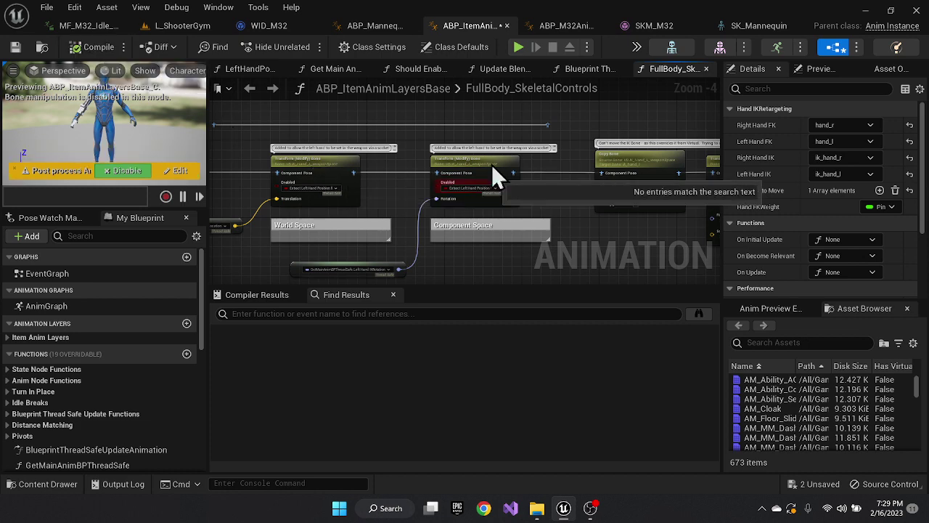
{"action": "left_click", "coordinate": [552, 26]}
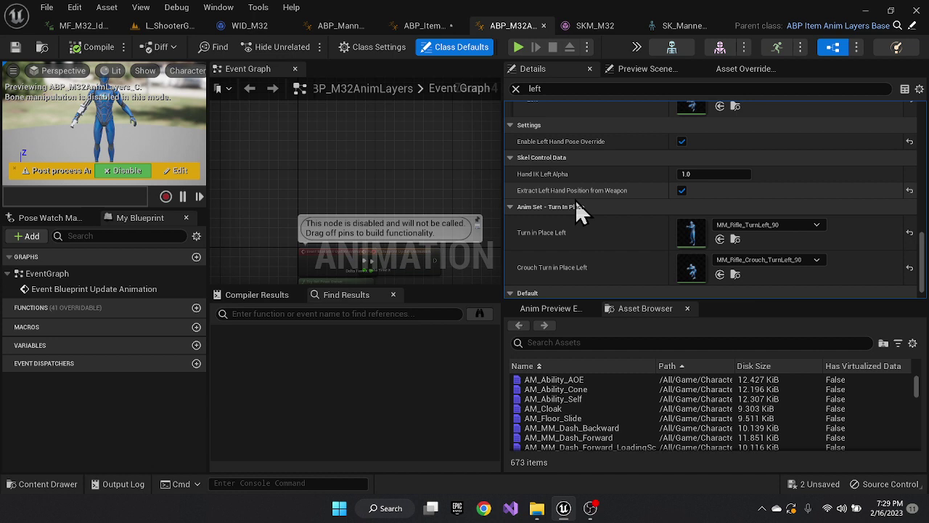
{"action": "mouse_move", "coordinate": [538, 196]}
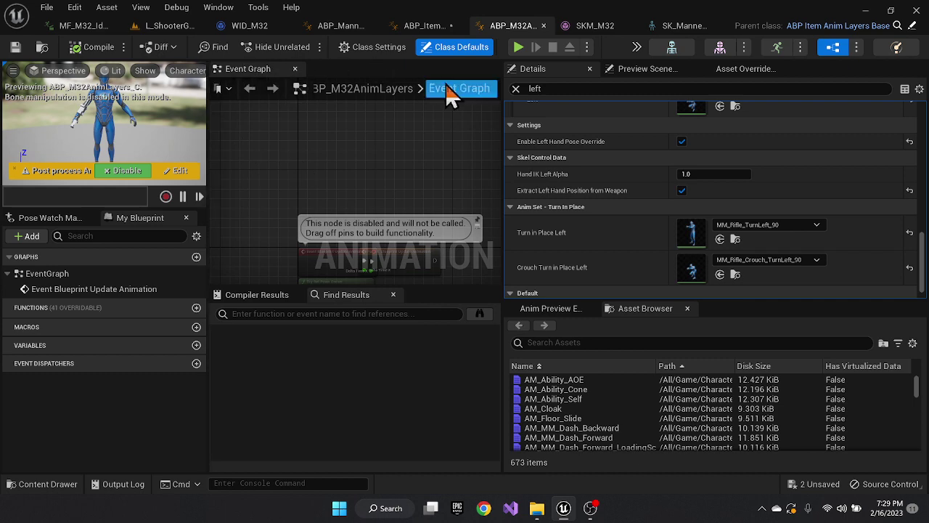
- Browse the Content Drawer's Mannequin Locomotion folders, Rifle and then M32, showing ABP_M32AnimLayers and hipfire idles
{"action": "left_click", "coordinate": [51, 485]}
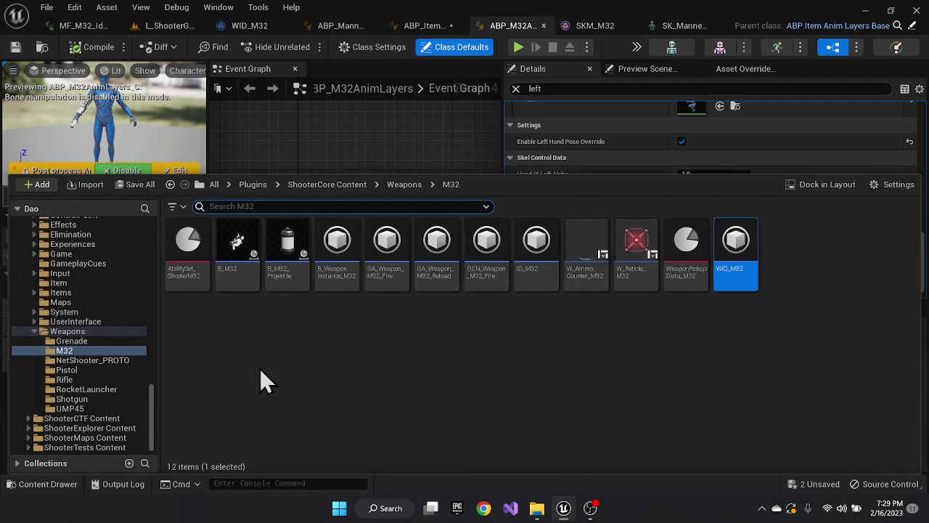
{"action": "scroll", "coordinate": [81, 327], "scroll_direction": "up", "scroll_amount": 10}
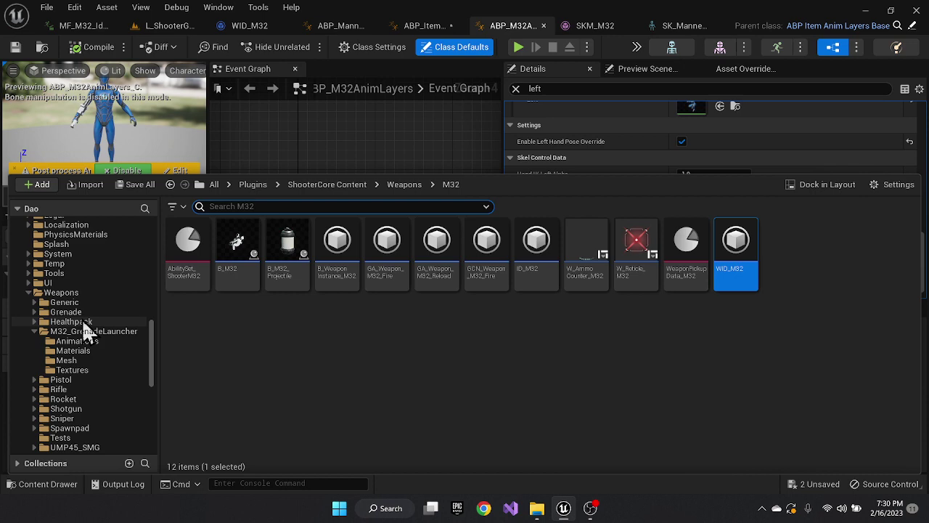
{"action": "scroll", "coordinate": [84, 342], "scroll_direction": "up", "scroll_amount": 15}
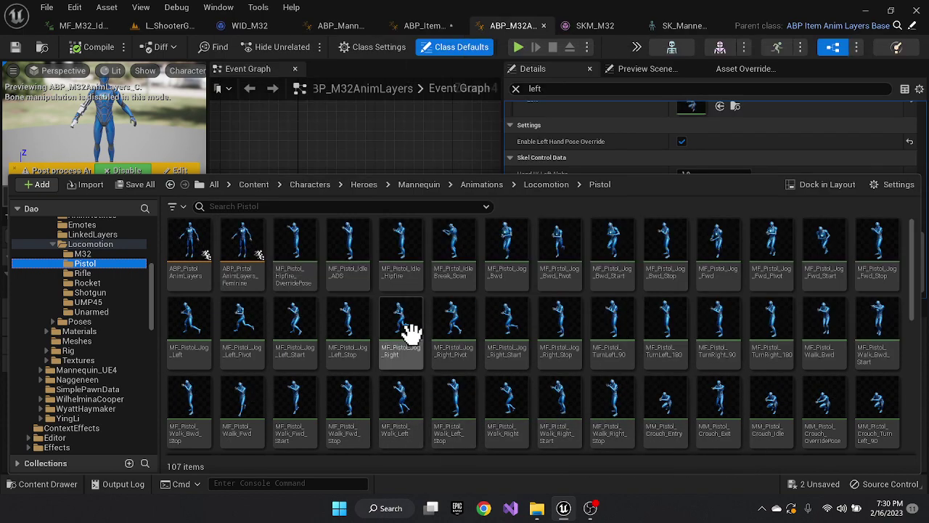
{"action": "left_click", "coordinate": [83, 273]}
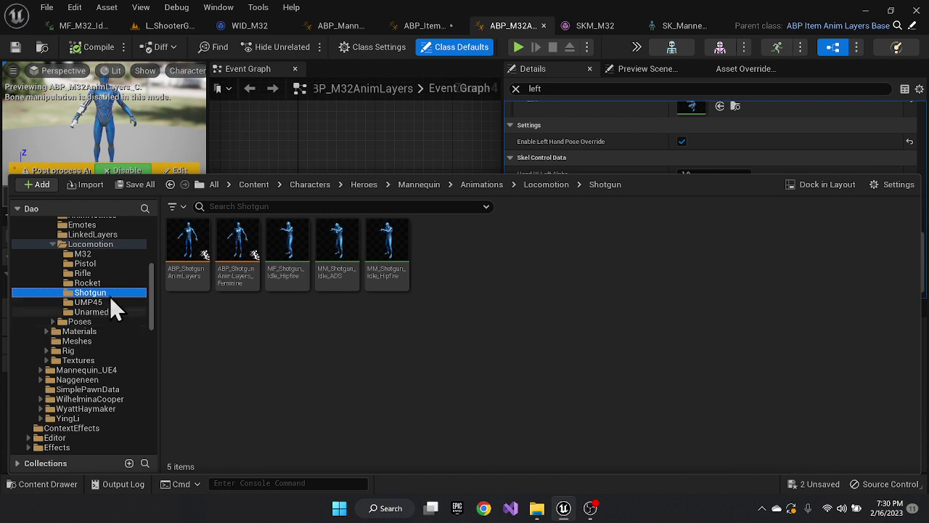
{"action": "left_click", "coordinate": [94, 254]}
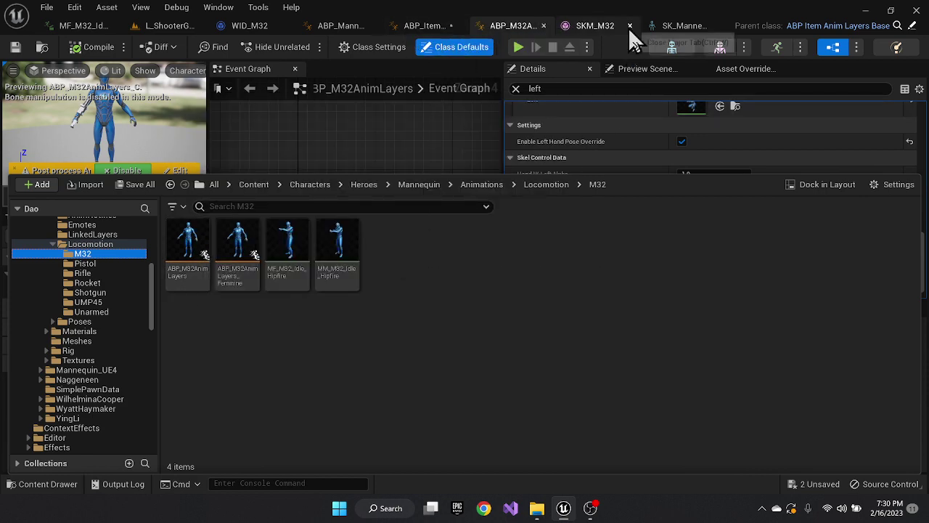
- Play the L_ShooterGym level and run the character onto a weapon pickup to grab the M32
{"action": "left_click", "coordinate": [166, 29]}
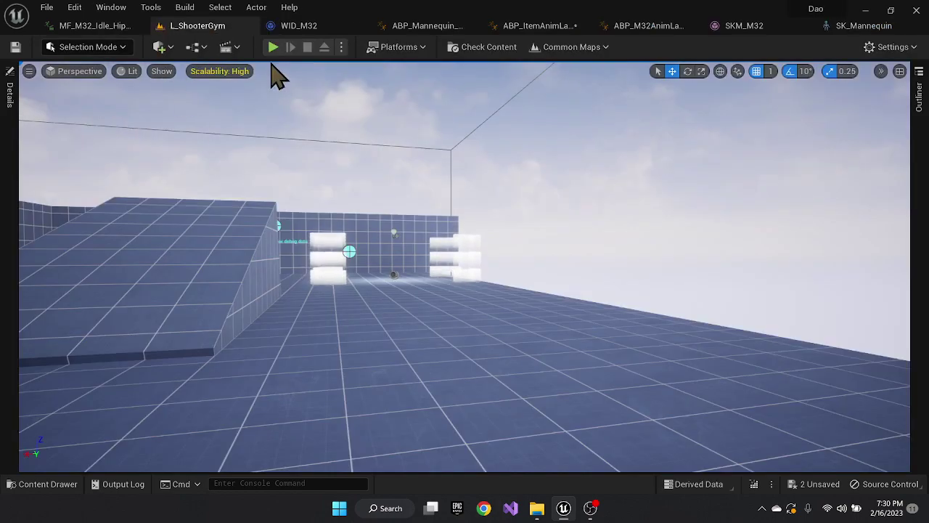
{"action": "left_click", "coordinate": [273, 47]}
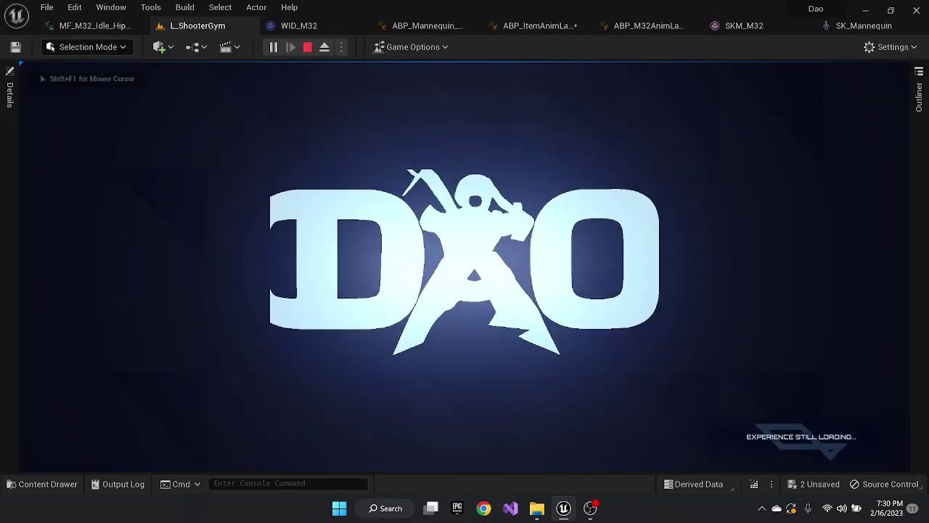
{"action": "key", "text": "w"}
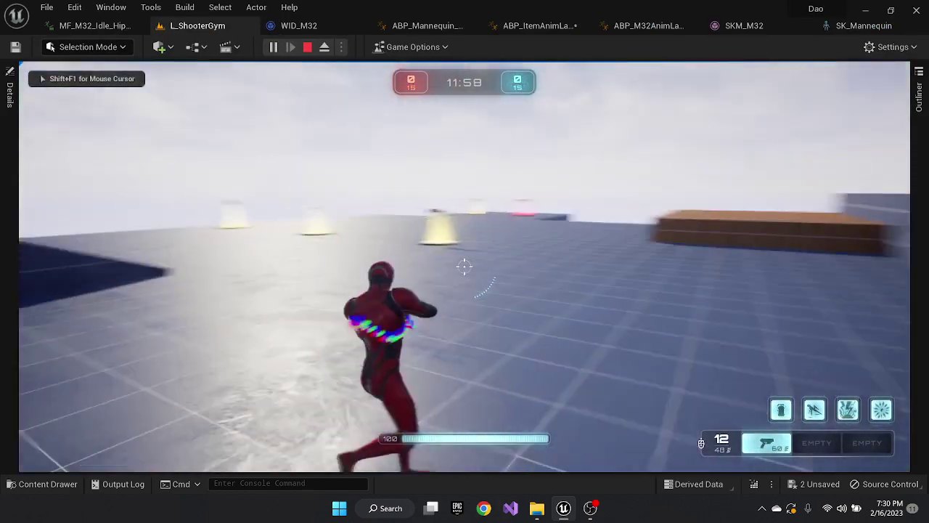
{"action": "key", "text": "w"}
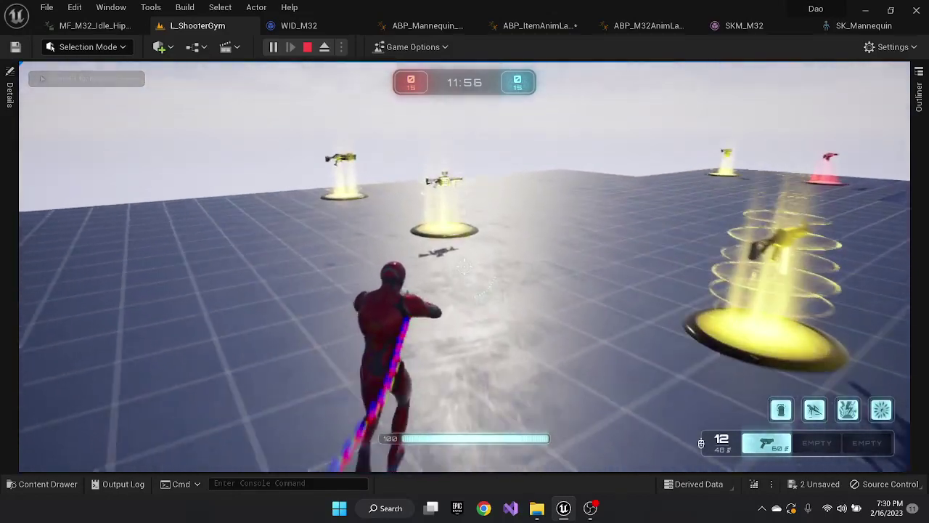
{"action": "key", "text": "w"}
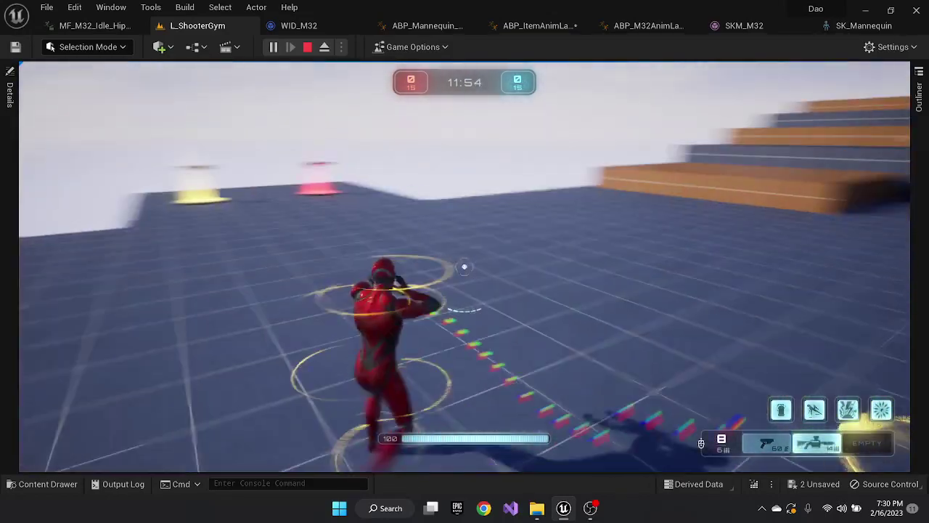
- Eject from the player with F8 and fly the camera close to the gun arm
{"action": "key", "text": "F8"}
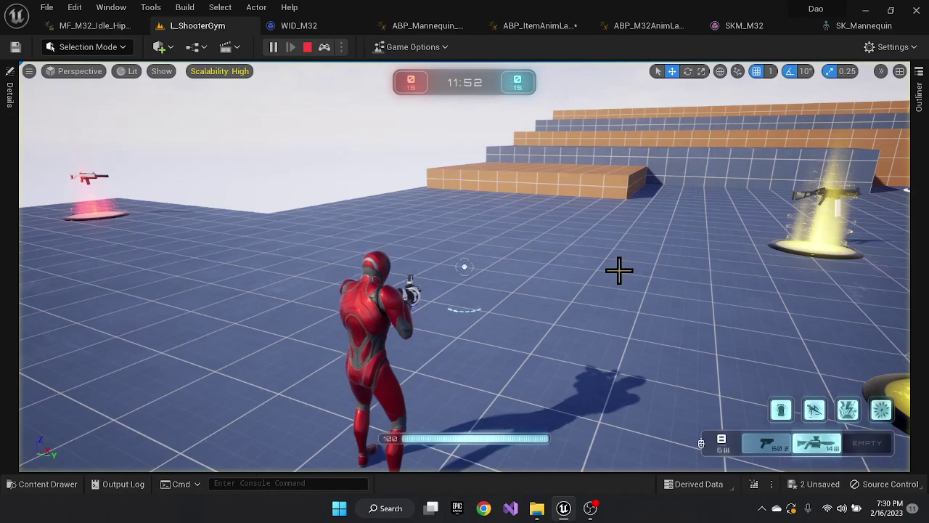
{"action": "key", "text": "w"}
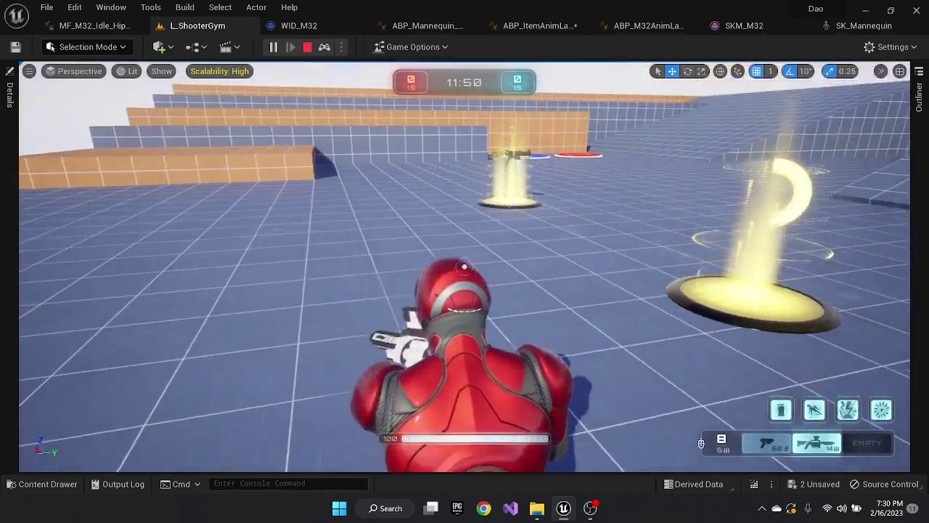
{"action": "key", "text": "w"}
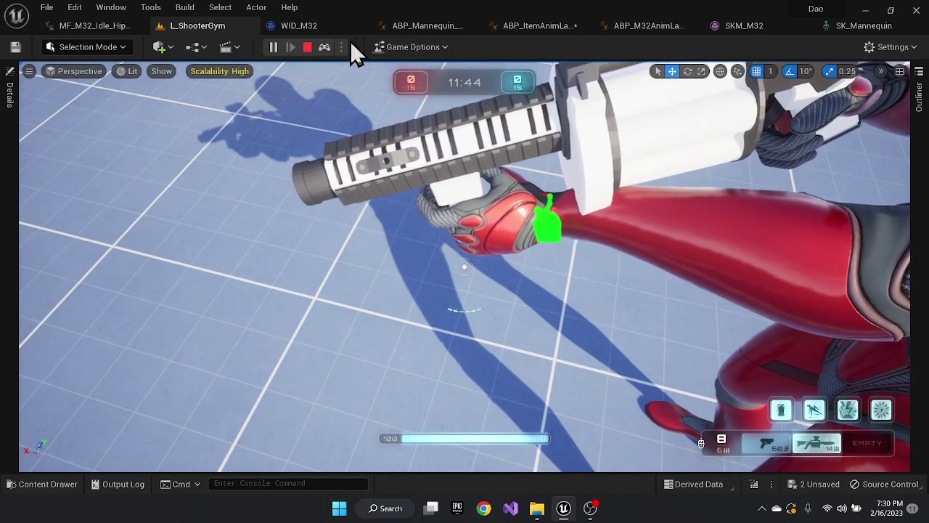
- Float the SKM_M32 mesh editor in its own window beside the running game
{"action": "left_click", "coordinate": [741, 25]}
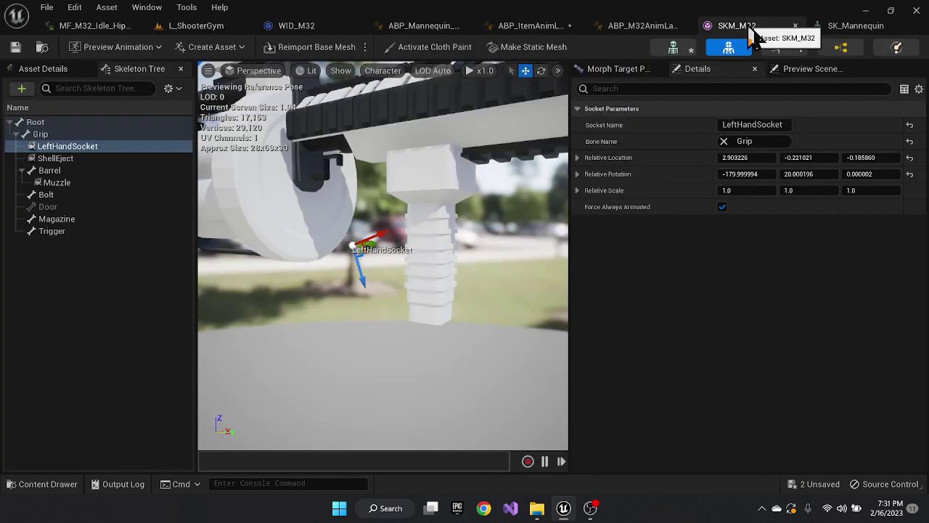
{"action": "left_click_drag", "start_coordinate": [751, 33], "coordinate": [156, 102]}
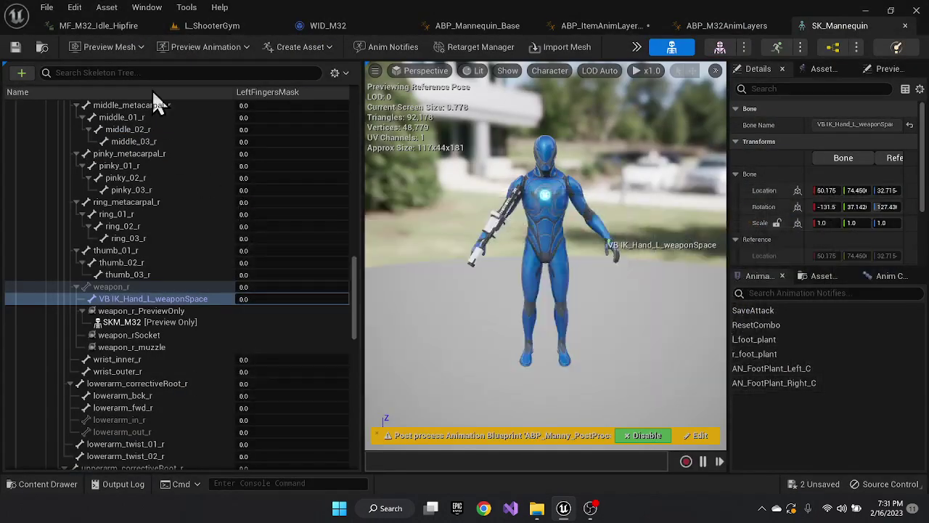
{"action": "left_click", "coordinate": [200, 27]}
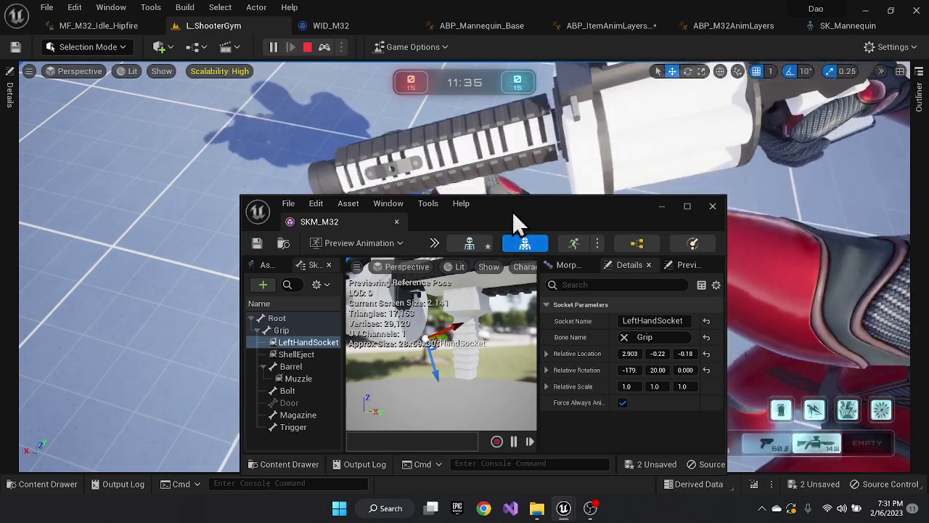
{"action": "left_click_drag", "start_coordinate": [512, 211], "coordinate": [219, 187]}
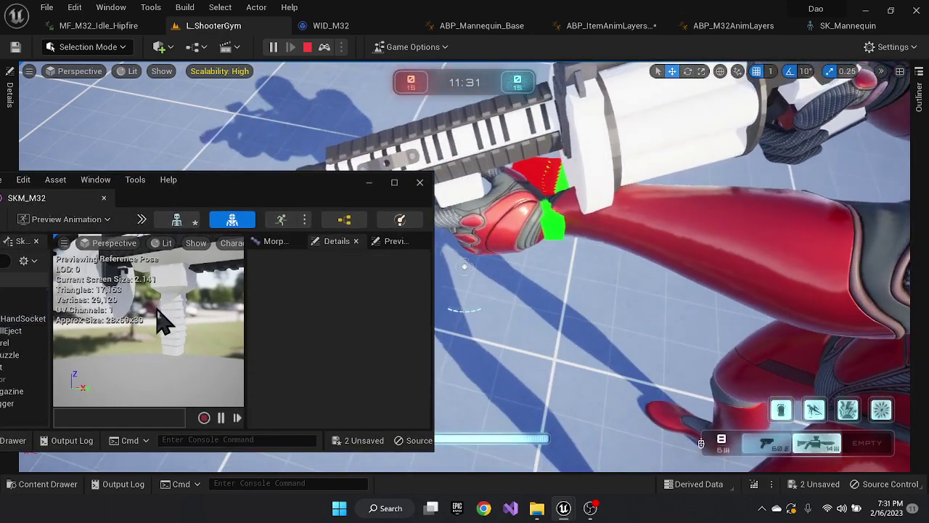
- Reselect LeftHandSocket and drag it to relative location 3.276, -0.22, -0.22
{"action": "left_click", "coordinate": [77, 354]}
{"action": "left_click", "coordinate": [22, 318]}
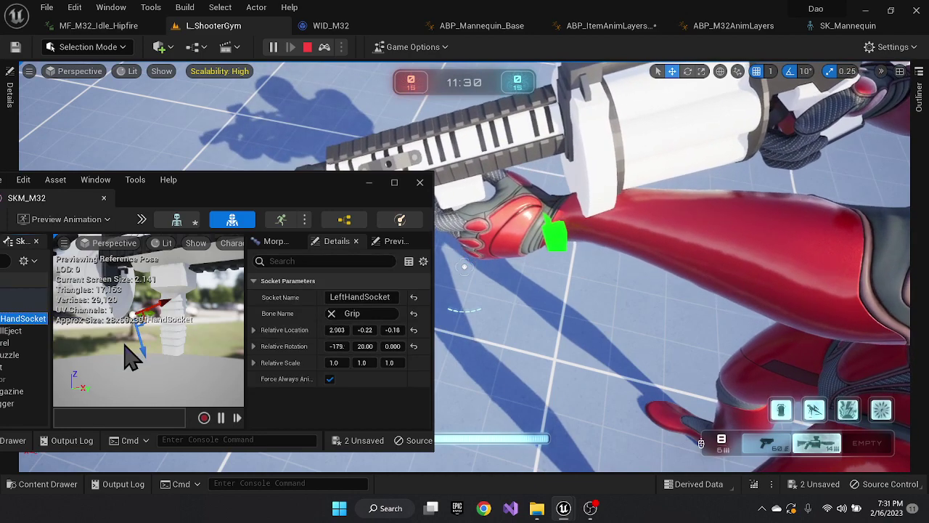
{"action": "mouse_move", "coordinate": [152, 310]}
{"action": "left_mouse_down"}
{"action": "mouse_move", "coordinate": [112, 334]}
{"action": "mouse_move", "coordinate": [164, 335]}
{"action": "mouse_move", "coordinate": [159, 314]}
{"action": "left_mouse_up"}
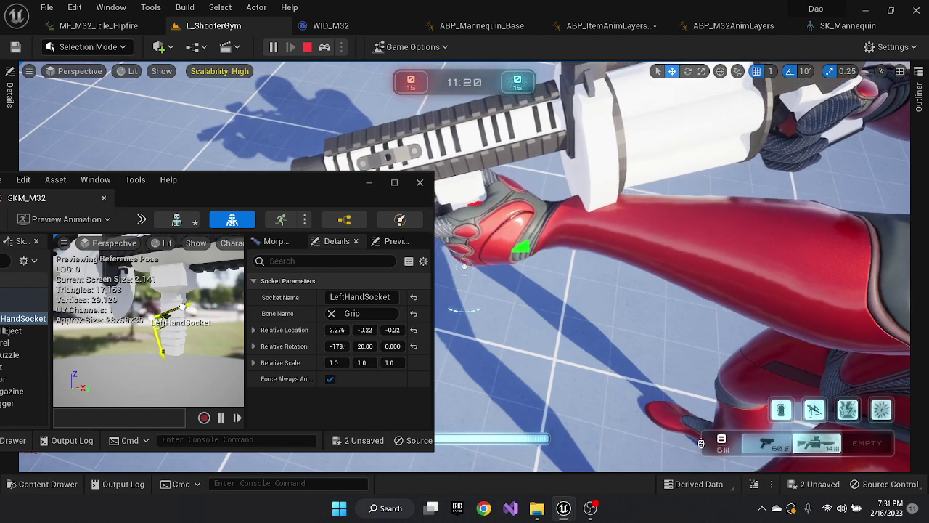